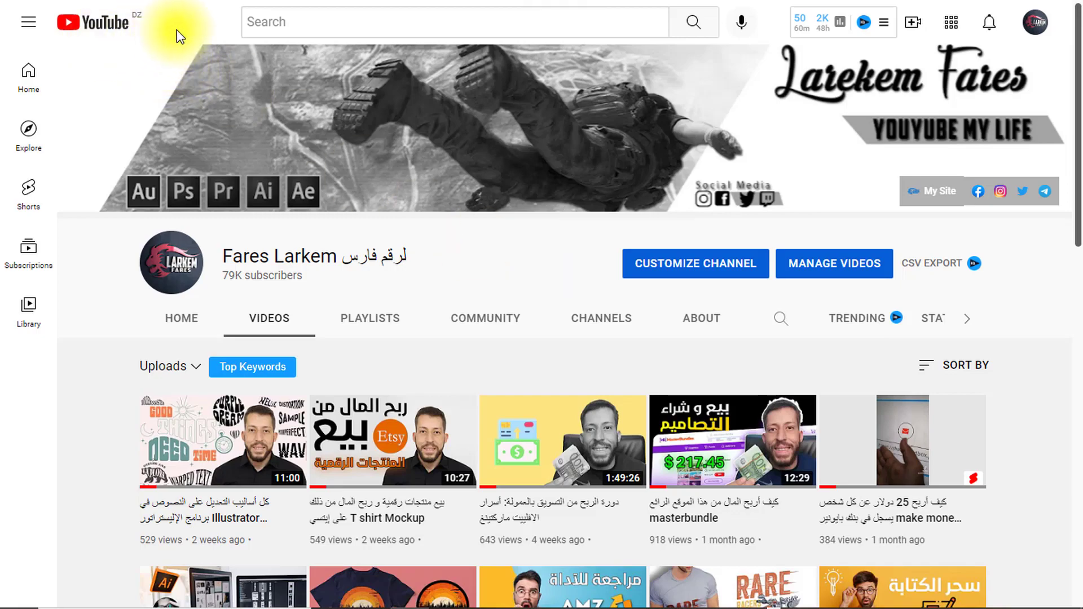
- Scroll through the channel's uploaded videos, looking for logo inspiration
scroll(208, 81, "down", 3)
scroll(208, 81, "down", 5)
scroll(273, 181, "down", 2)
mouse_move(393, 458)
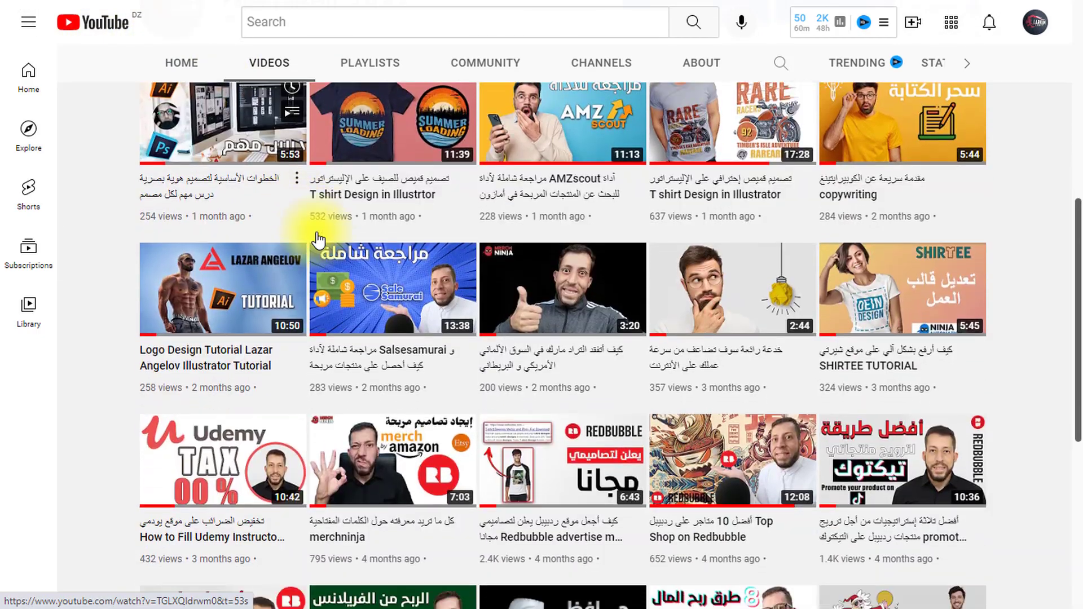
scroll(315, 229, "up", 7)
scroll(322, 230, "up", 3)
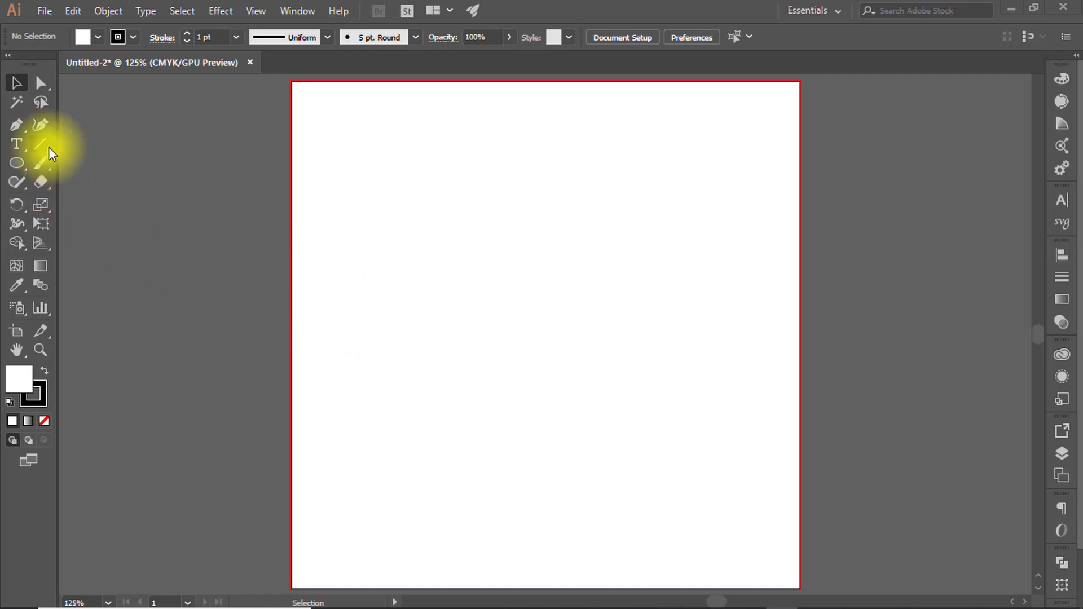
- Draw a vertical line on the left of the artboard with a 0.25 pt stroke
left_click(40, 144)
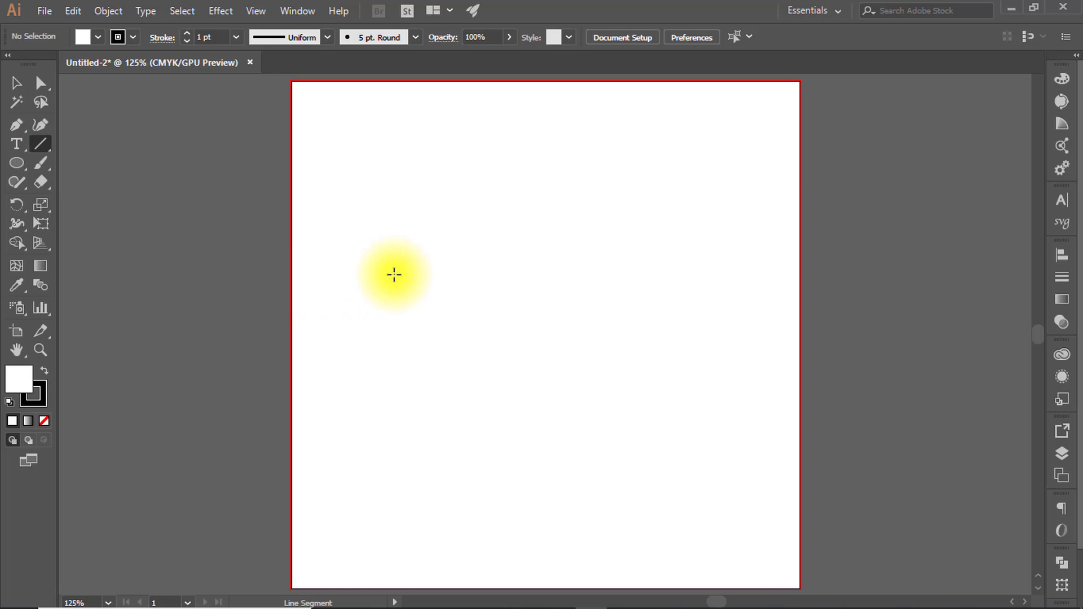
left_click_drag(381, 194, 394, 496)
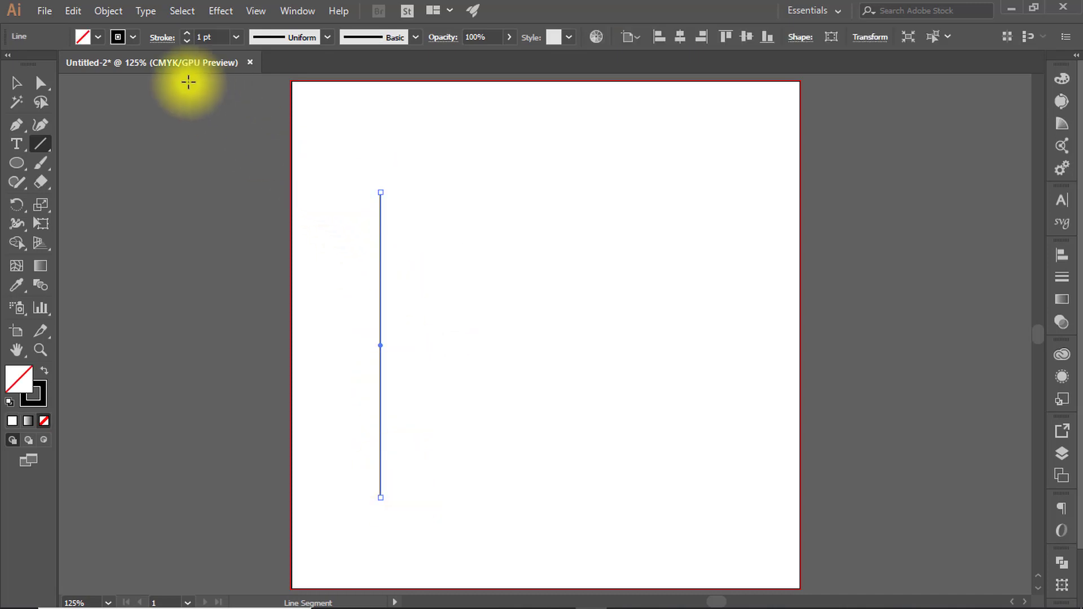
left_click(187, 41)
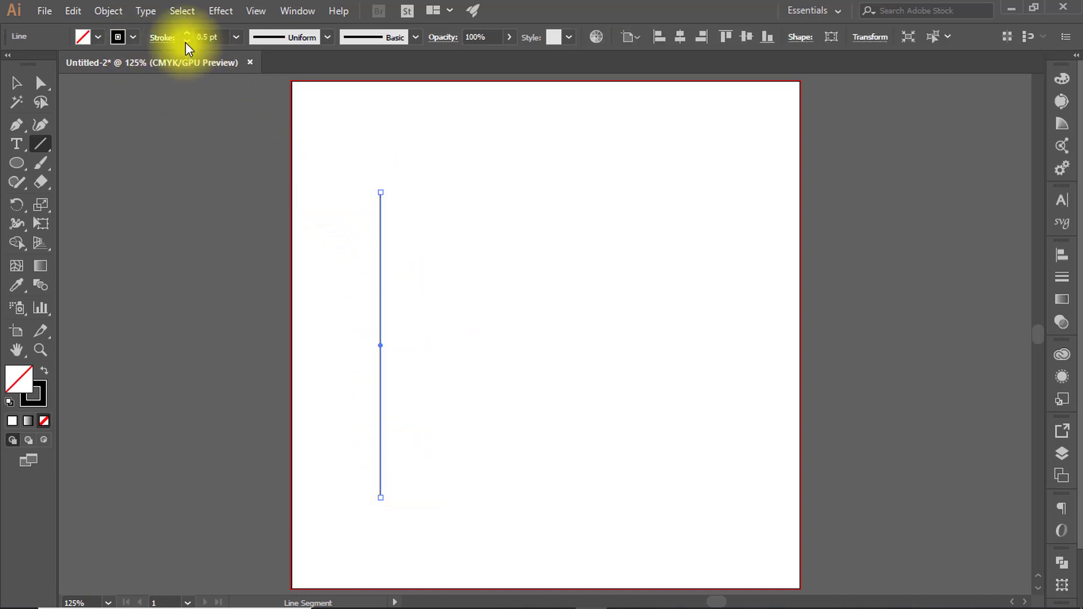
left_click(187, 41)
left_click(16, 83)
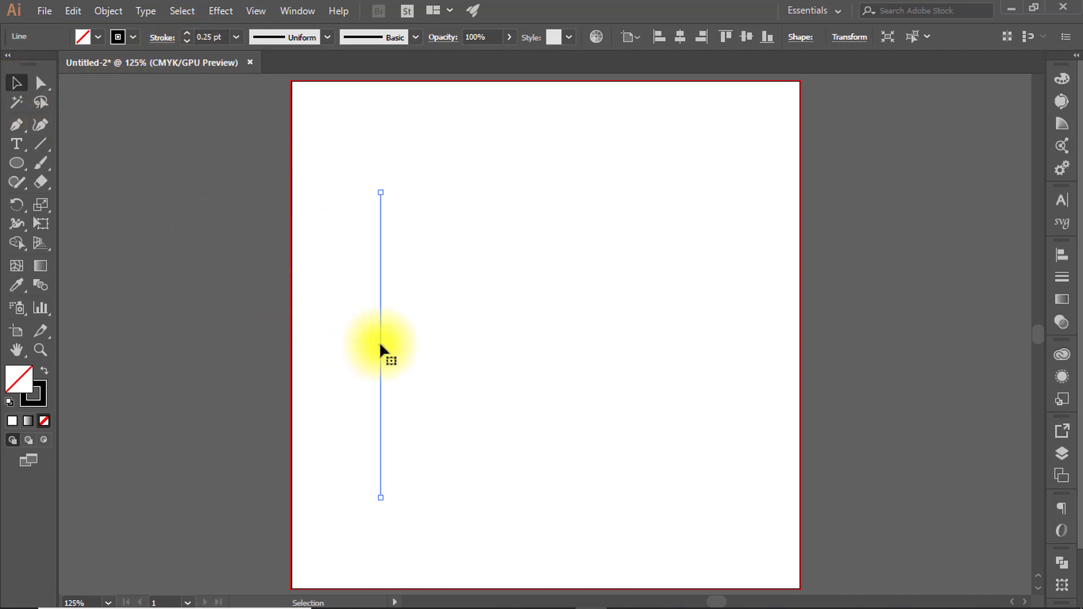
- Copy the line and repeat with Ctrl+D to make six evenly spaced verticals, then select all six
left_click_drag(380, 345, 414, 357)
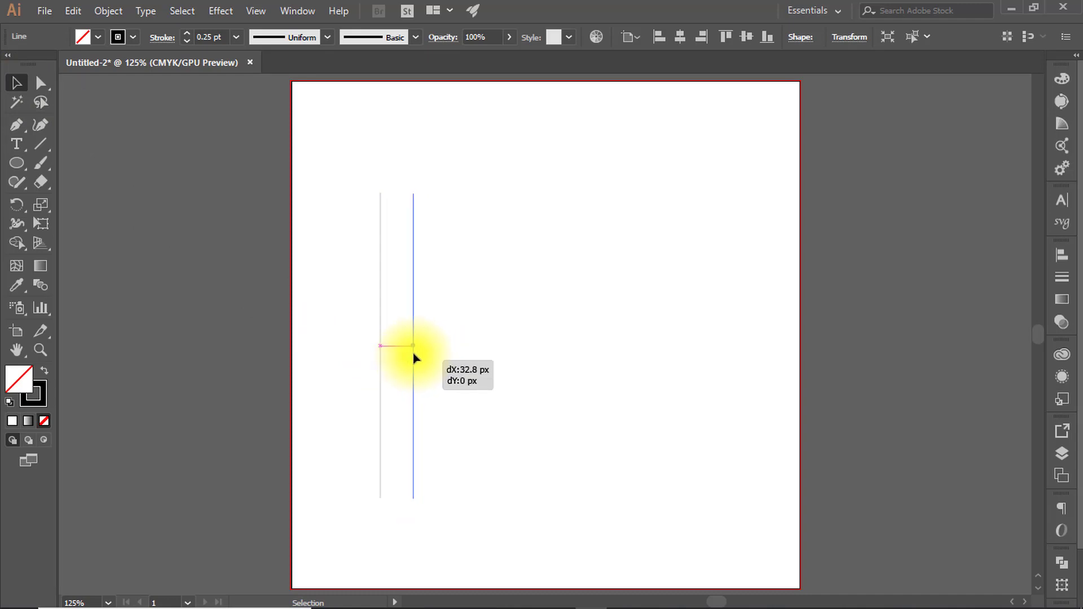
key("alt+shift")
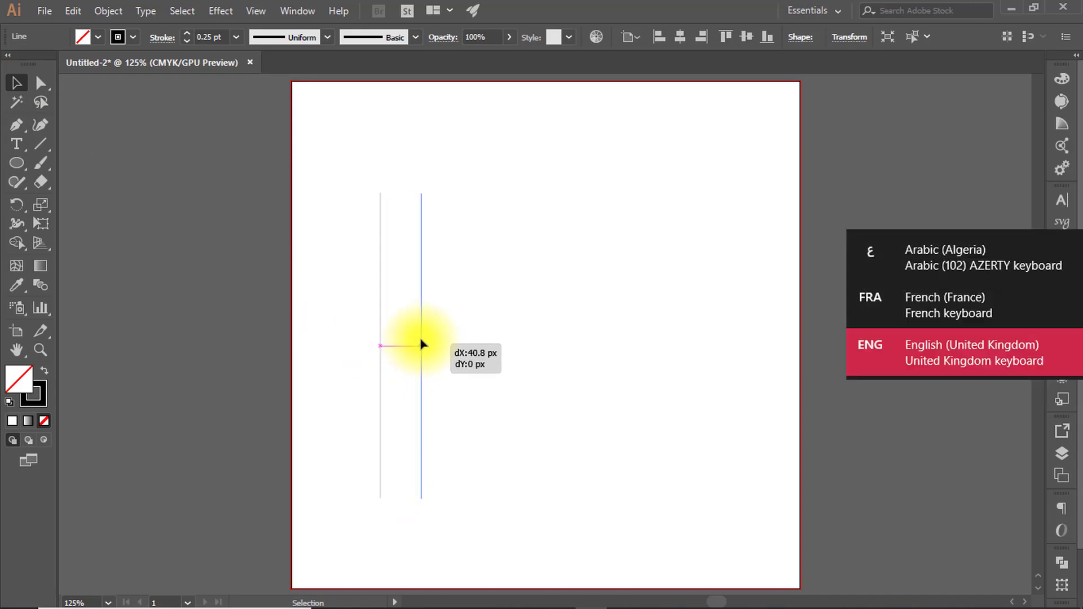
mouse_move(414, 358)
left_mouse_down()
mouse_move(472, 251)
mouse_move(449, 314)
mouse_move(418, 343)
left_mouse_up()
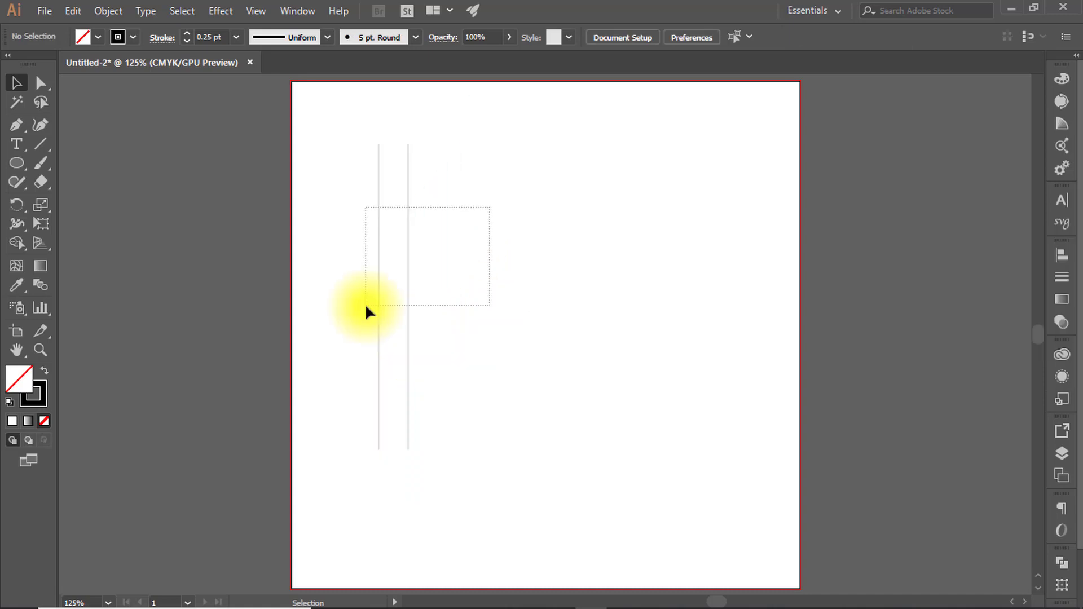
left_click_drag(366, 307, 468, 290)
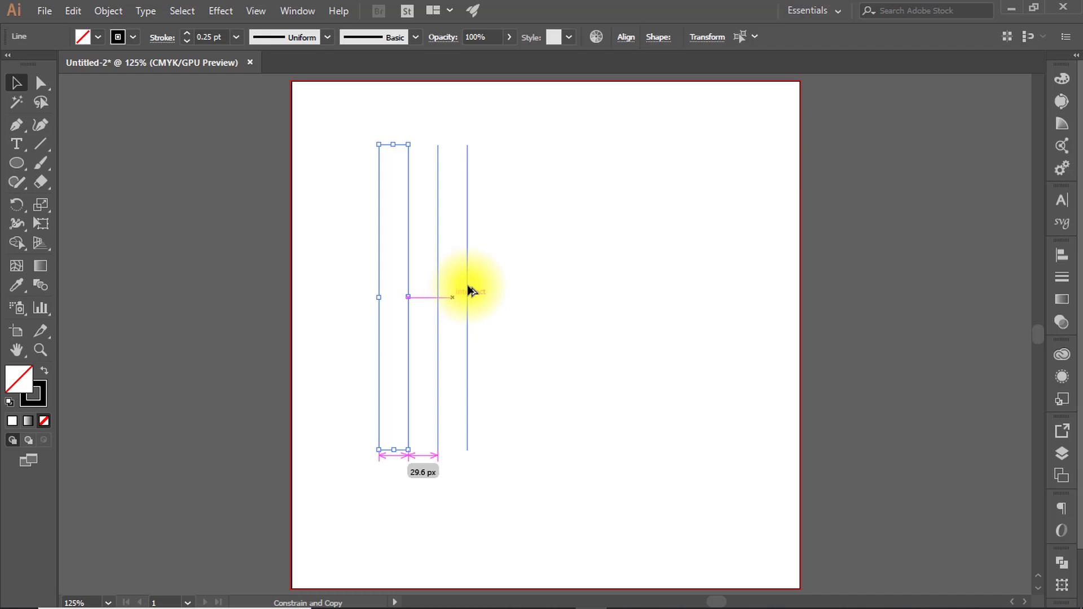
left_click_drag(466, 286, 464, 291)
key("ctrl+d")
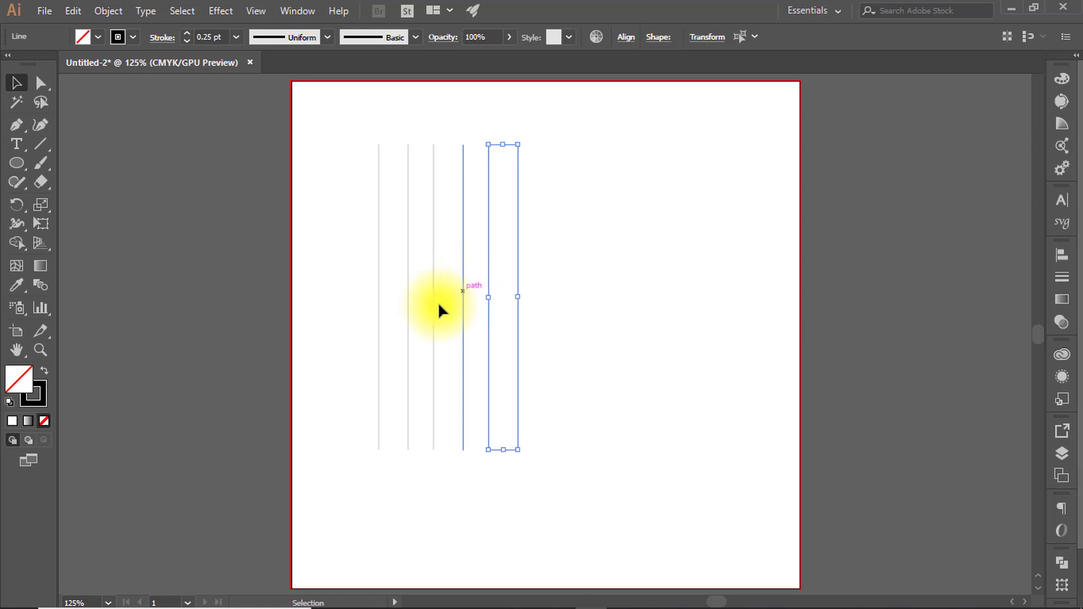
left_click(570, 213)
left_click_drag(573, 145, 292, 321)
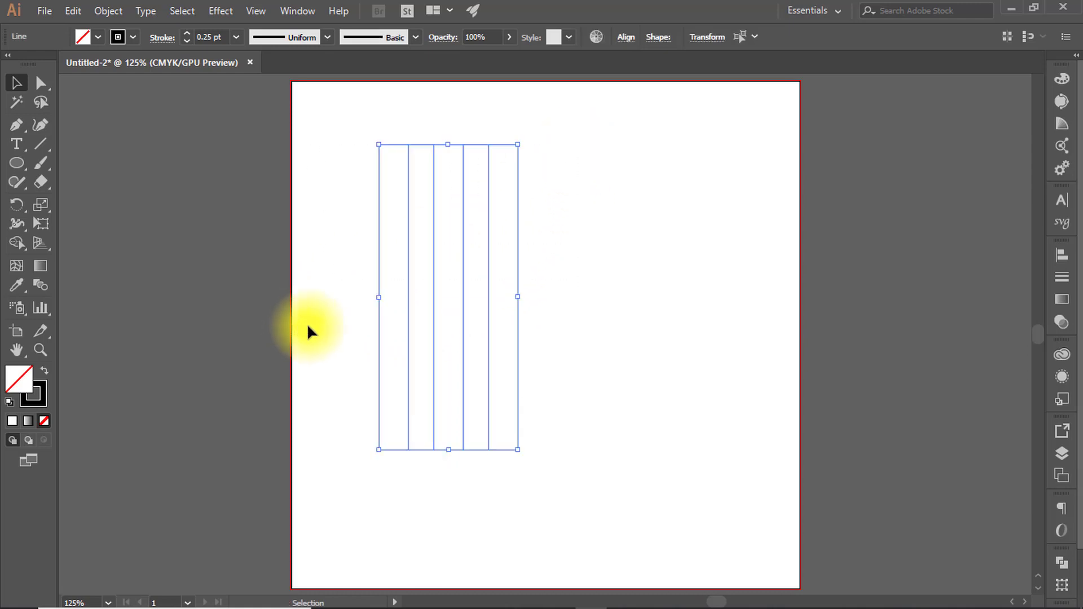
left_click(410, 208)
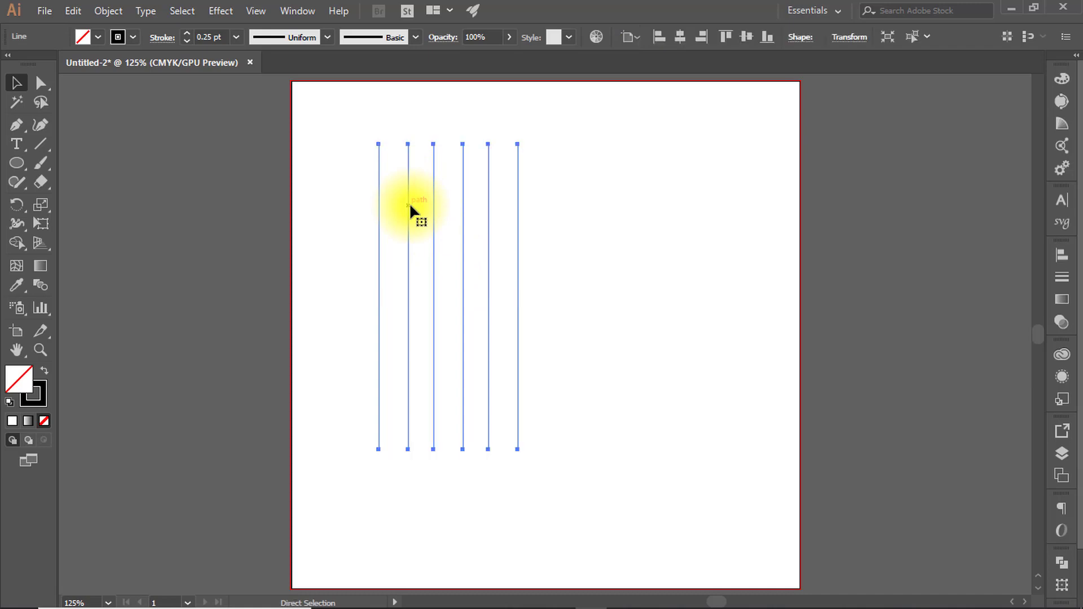
- Centre the six lines horizontally and vertically on the artboard, then reselect them
left_click(681, 38)
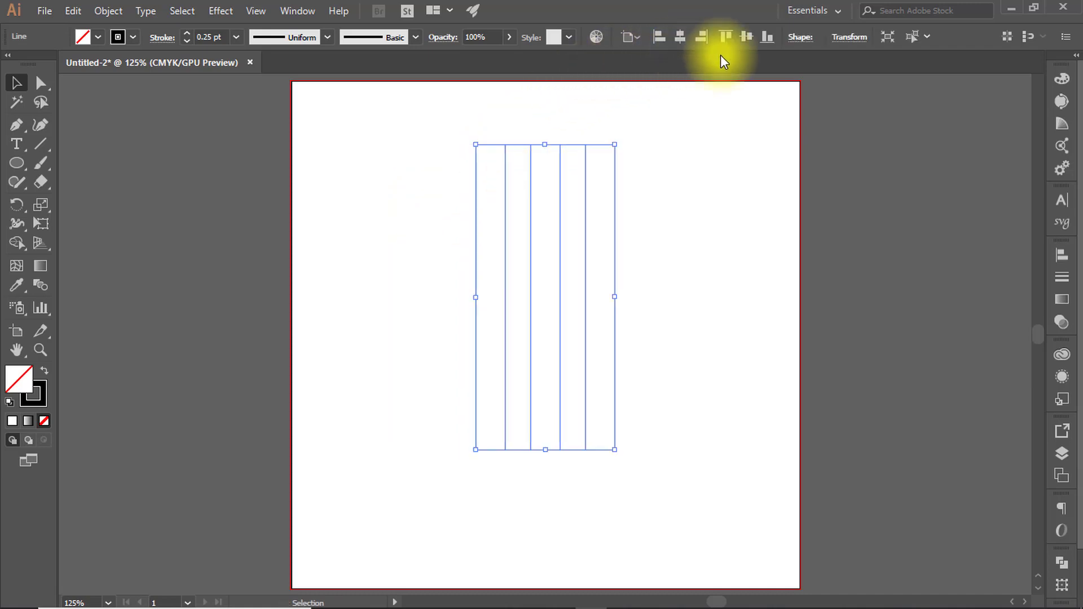
left_click(745, 39)
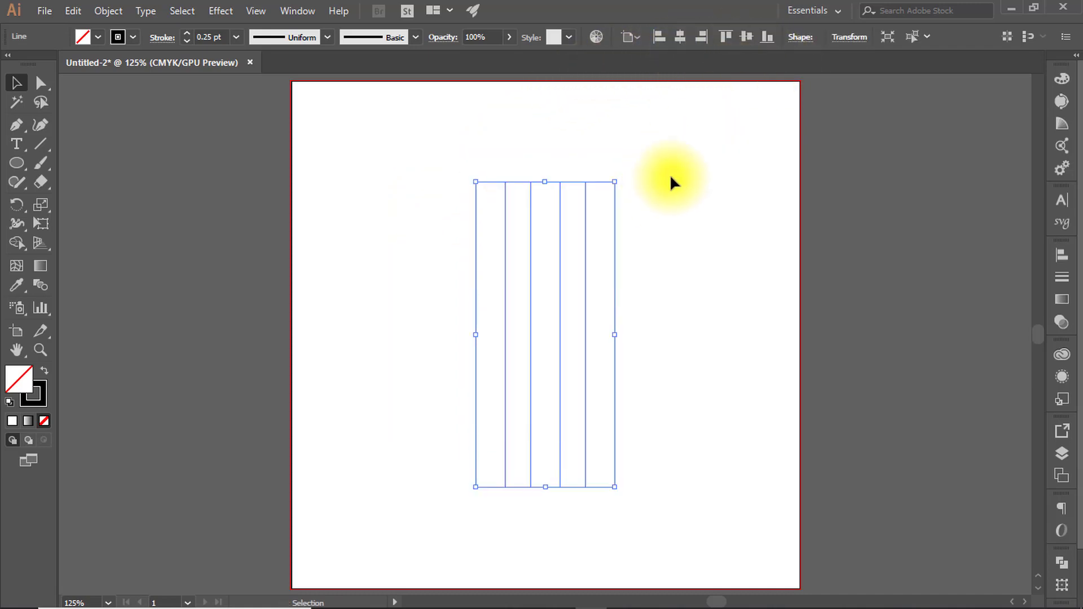
left_click(671, 179)
key("ctrl+a")
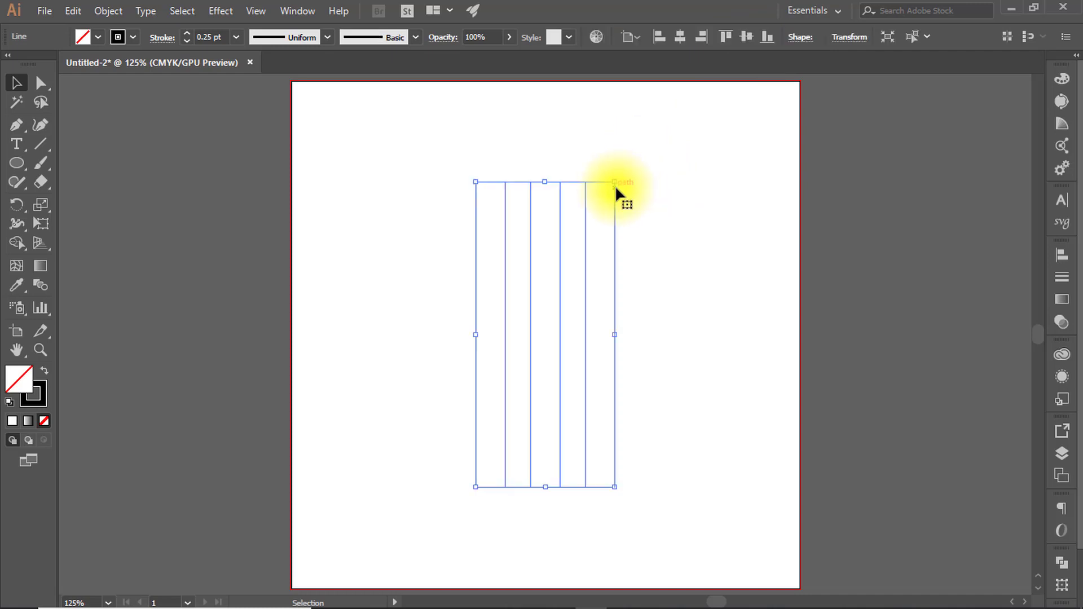
key("ctrl")
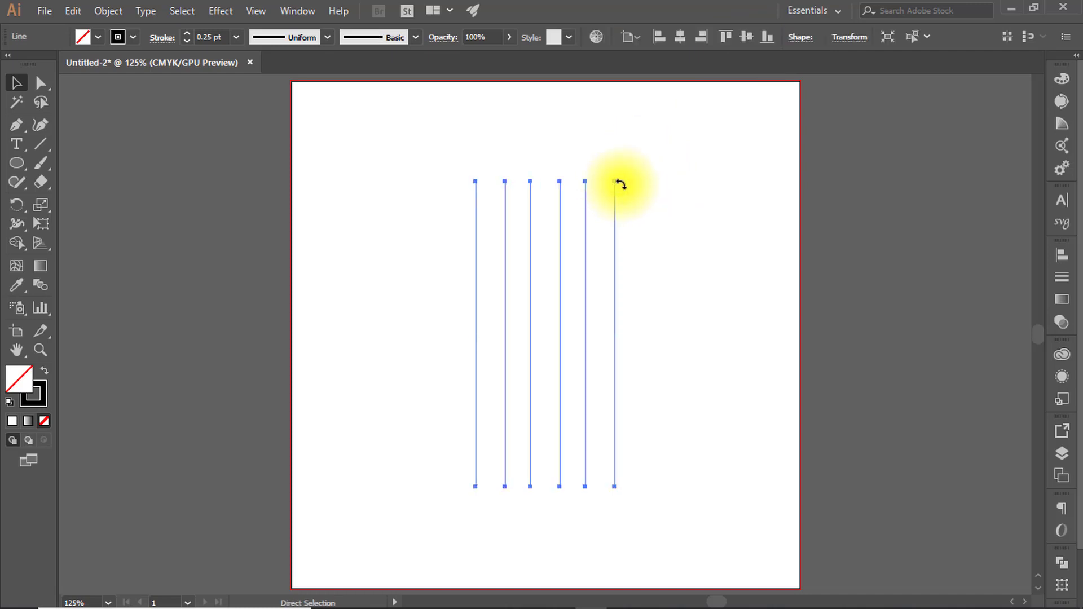
key("ctrl")
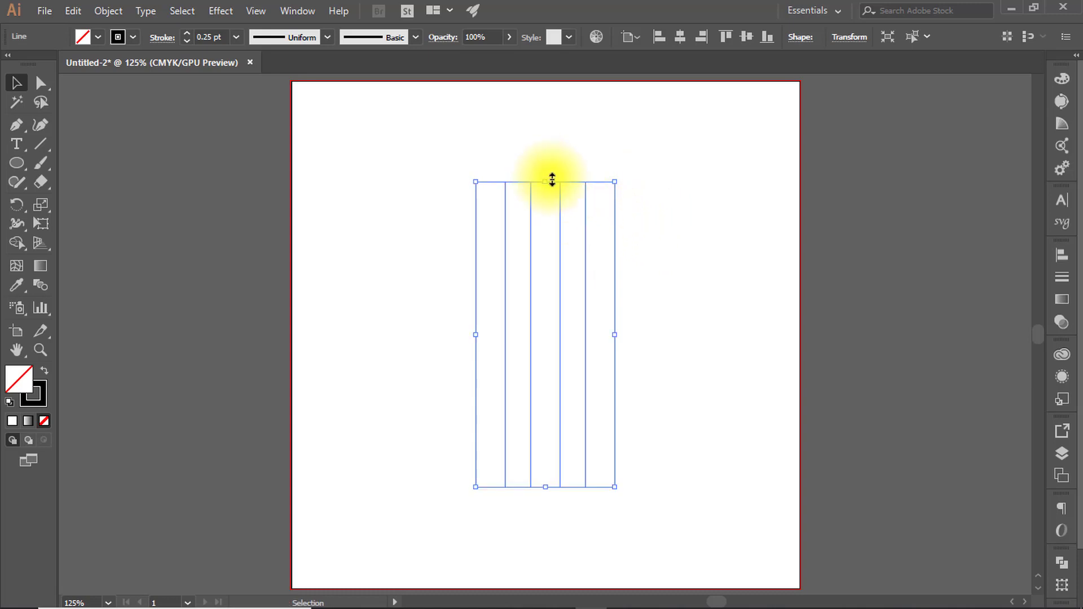
- Rotate a copy of the lines 90° into horizontals and select the whole grid
left_click_drag(550, 173, 643, 337)
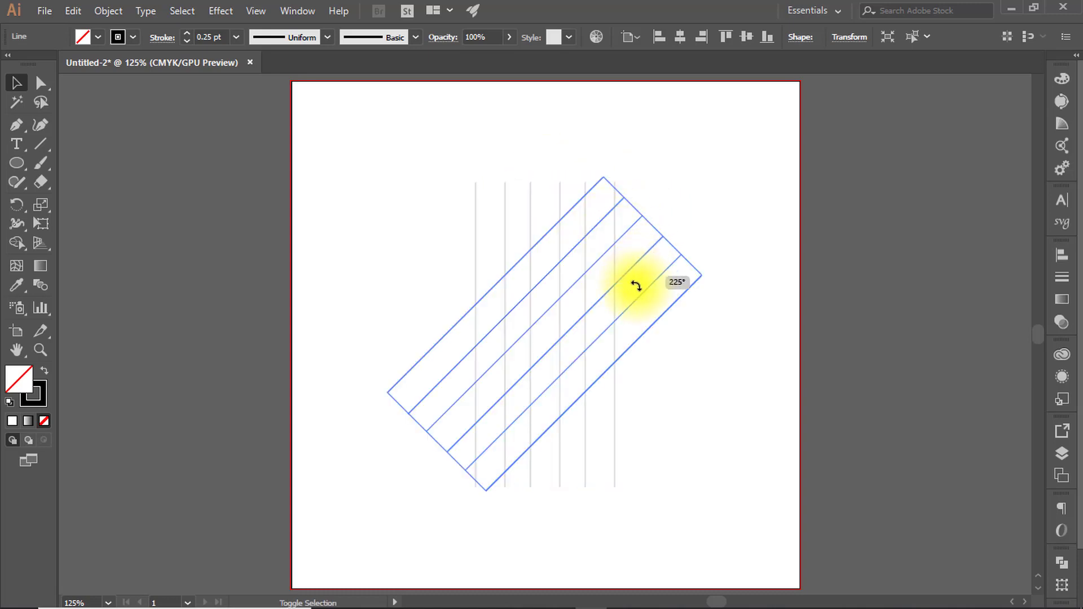
left_click(693, 219)
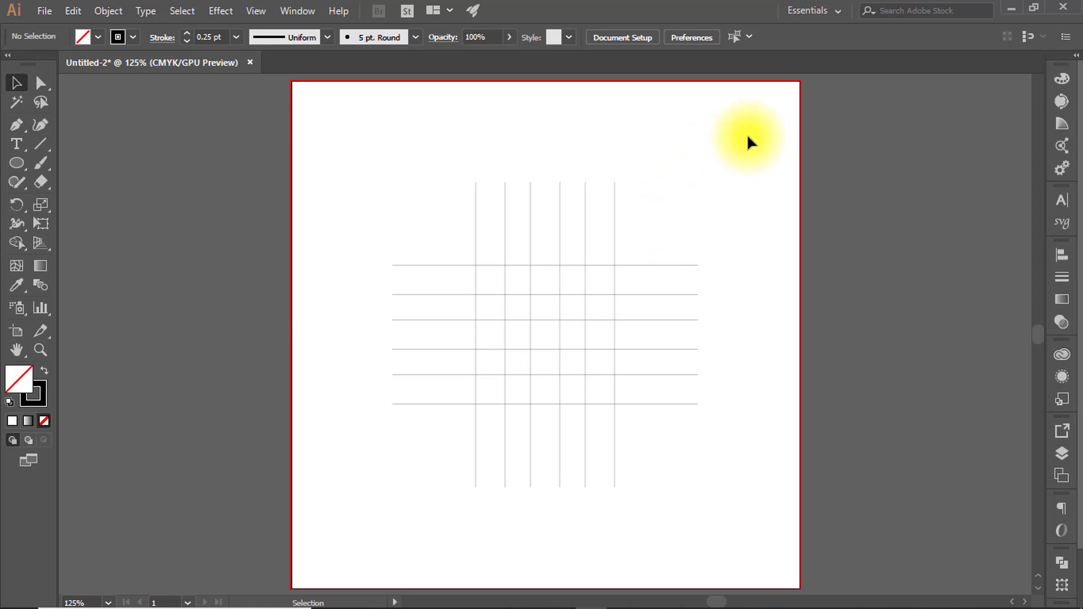
left_click_drag(748, 137, 363, 521)
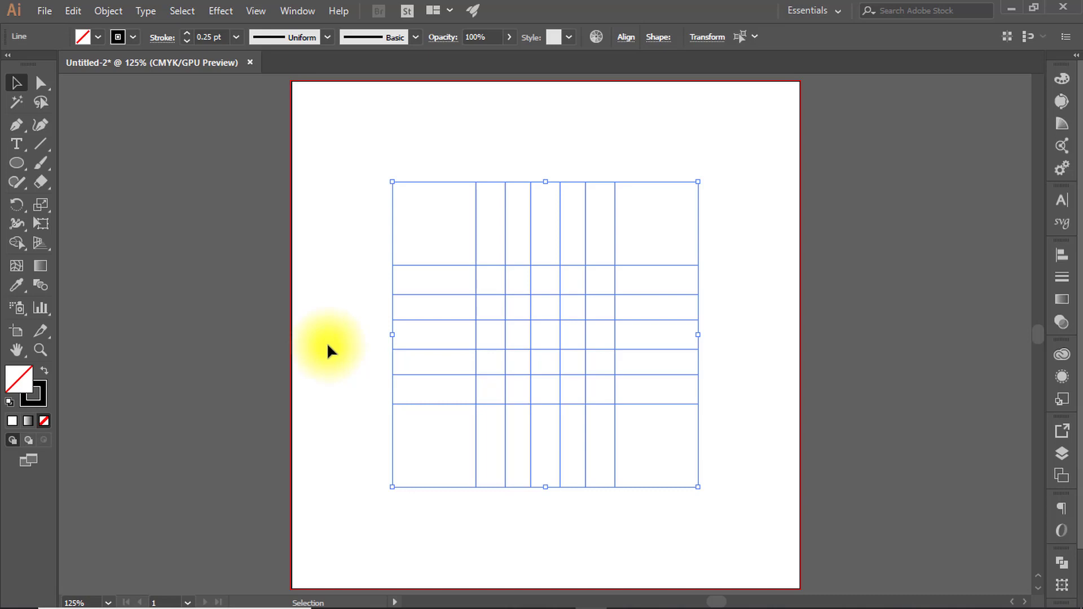
- Using Shape Builder with orange fill and no stroke, merge the left column of cells into a bar
left_click(23, 243)
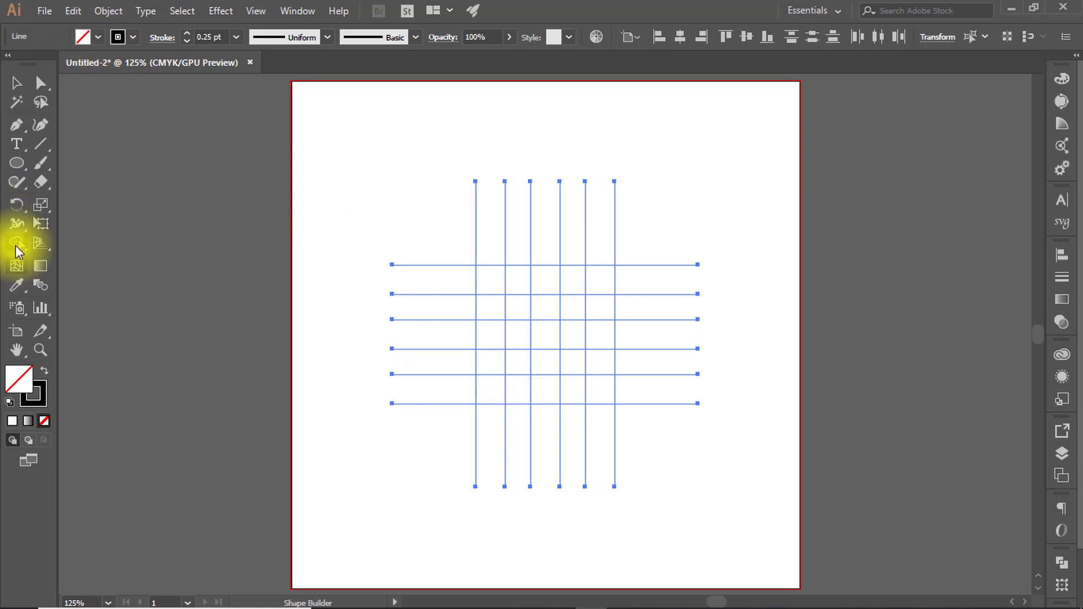
left_click(97, 39)
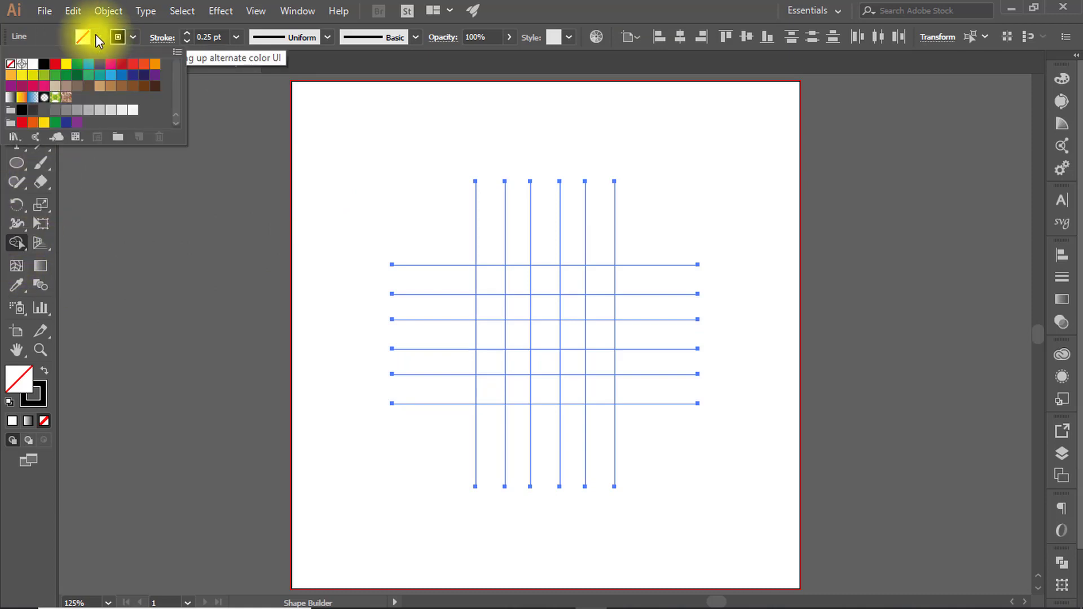
left_click(11, 75)
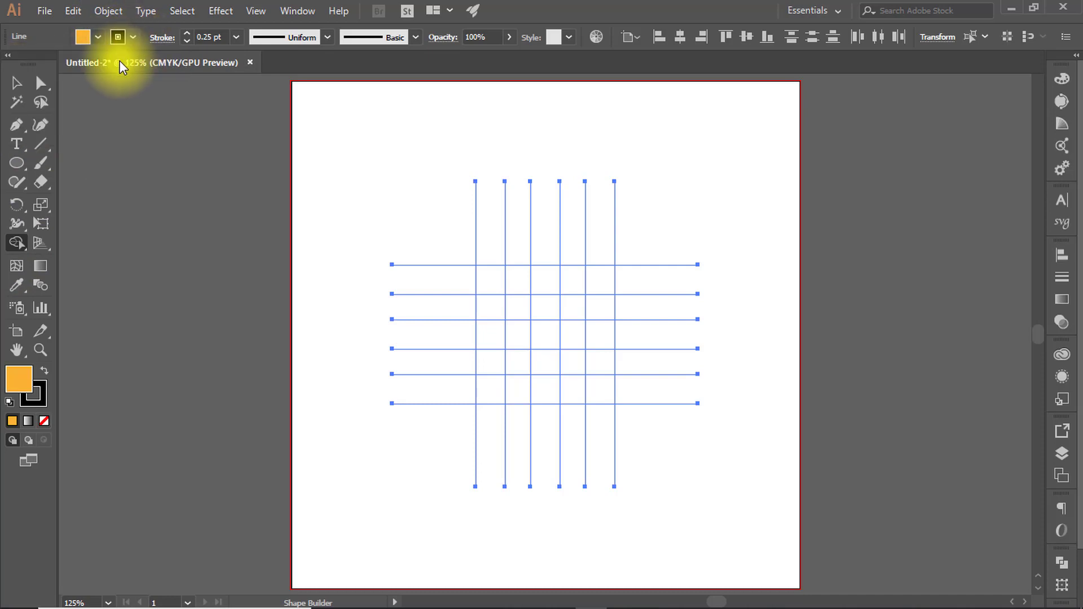
left_click(117, 38)
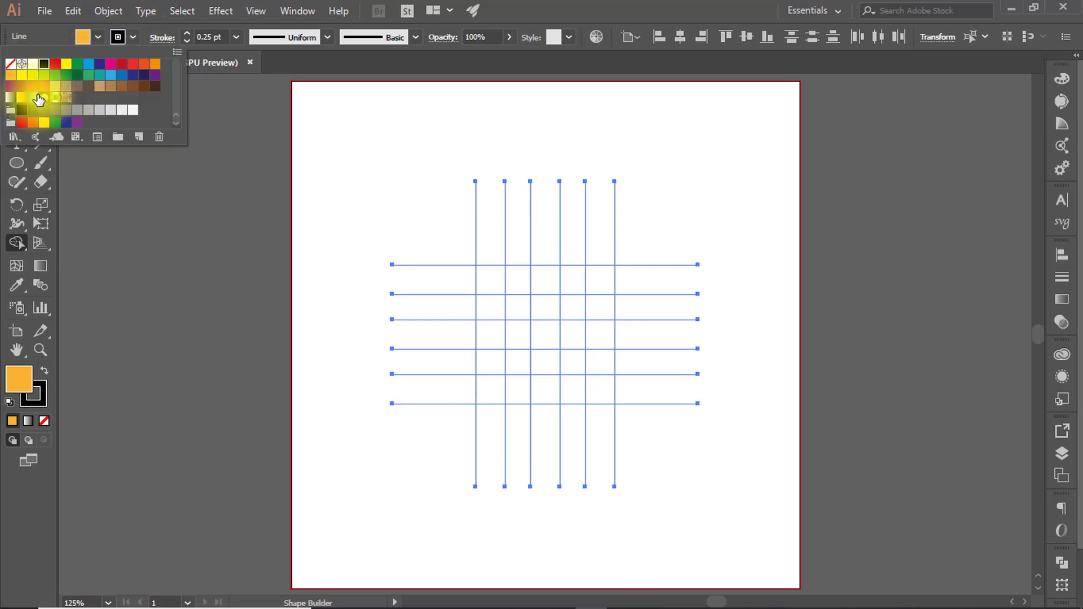
left_click(10, 63)
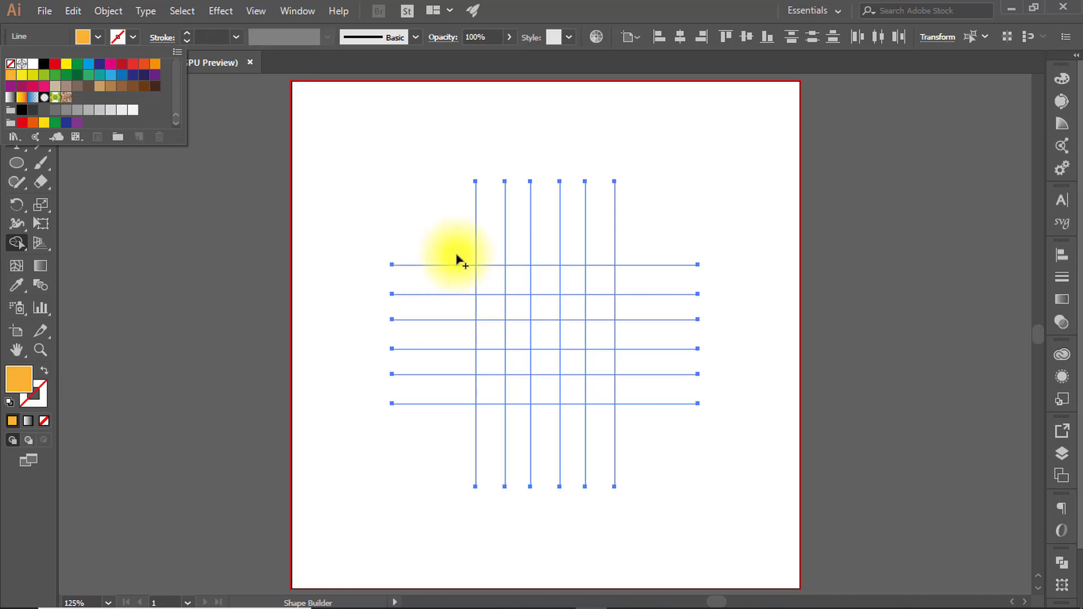
left_click(487, 285)
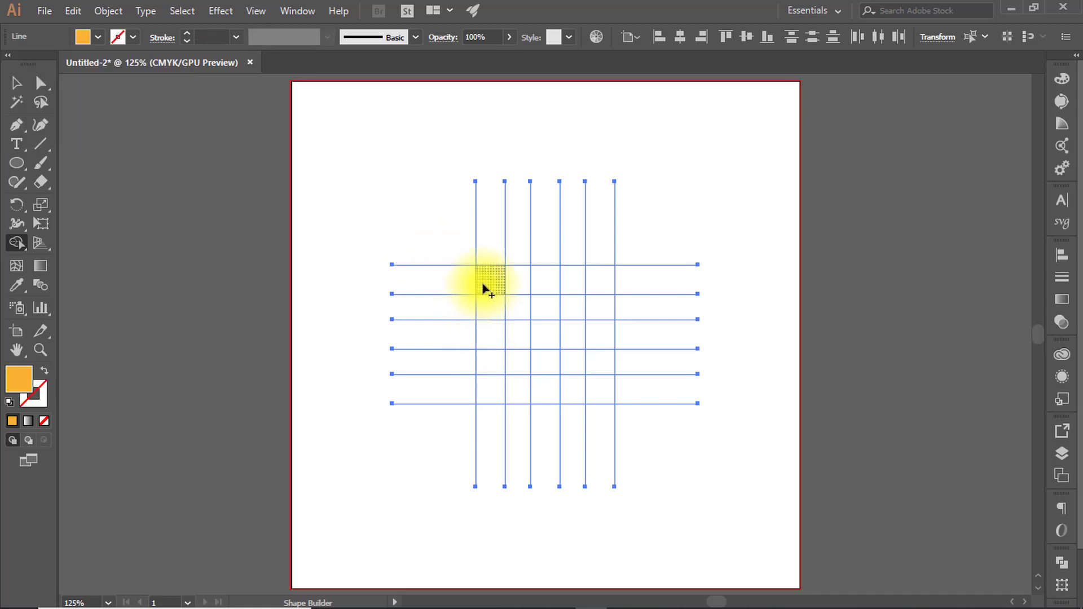
left_click_drag(486, 287, 483, 389)
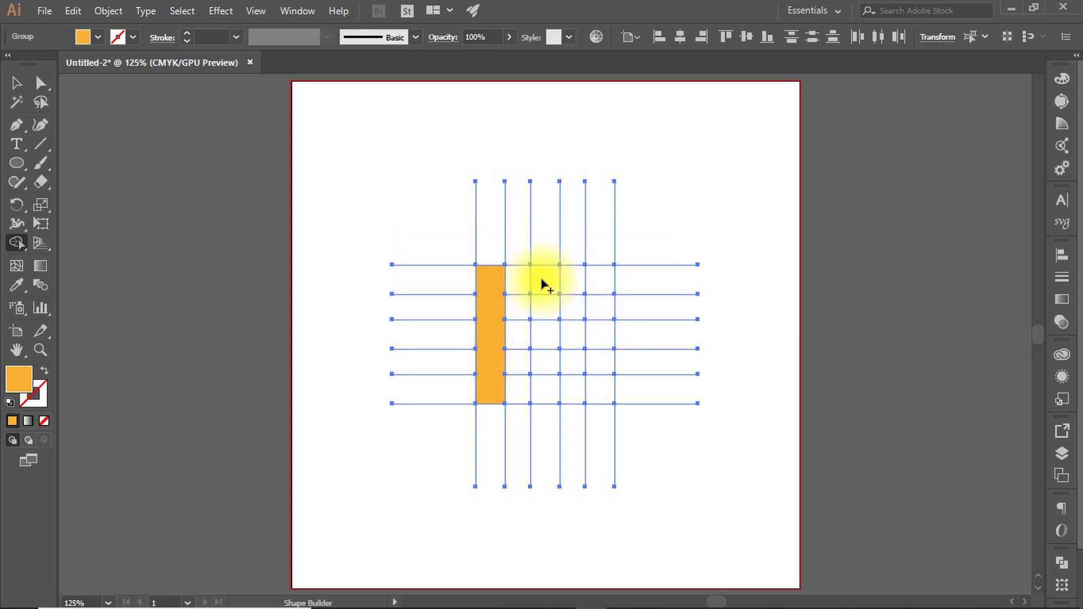
mouse_move(542, 285)
left_mouse_down()
mouse_move(592, 288)
mouse_move(566, 333)
left_mouse_up()
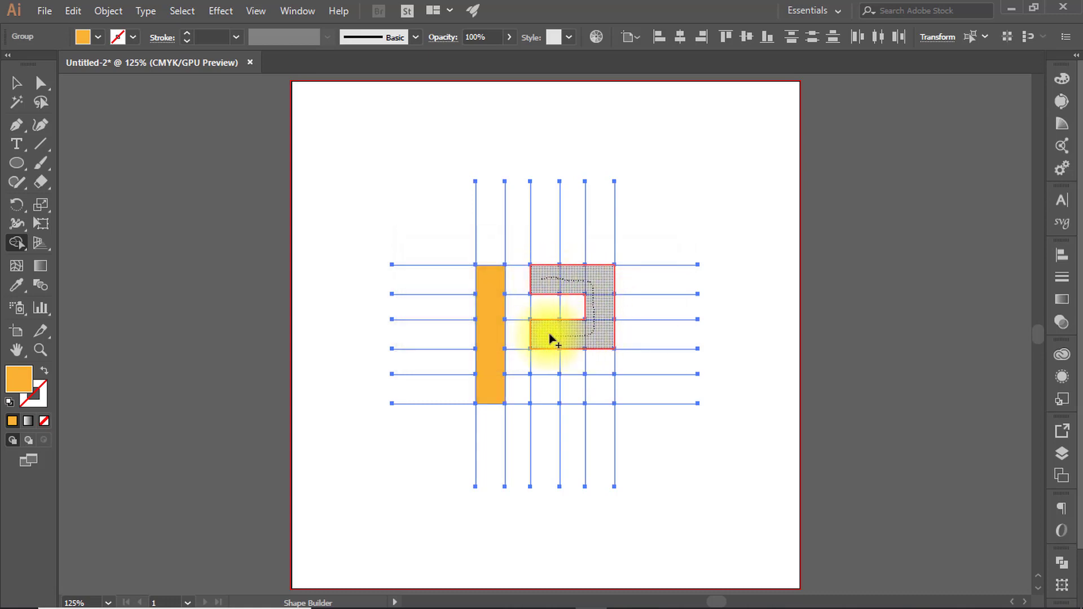
- Merge the right-hand cells into the orange 3 and ungroup the artwork
left_click_drag(567, 337, 598, 374)
key("v")
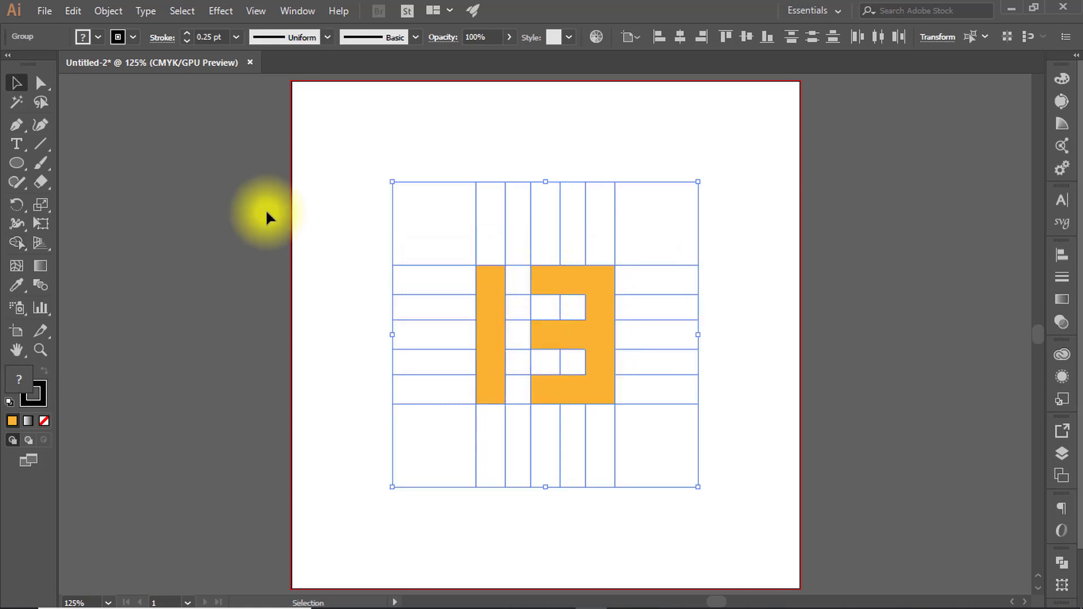
left_click(266, 218)
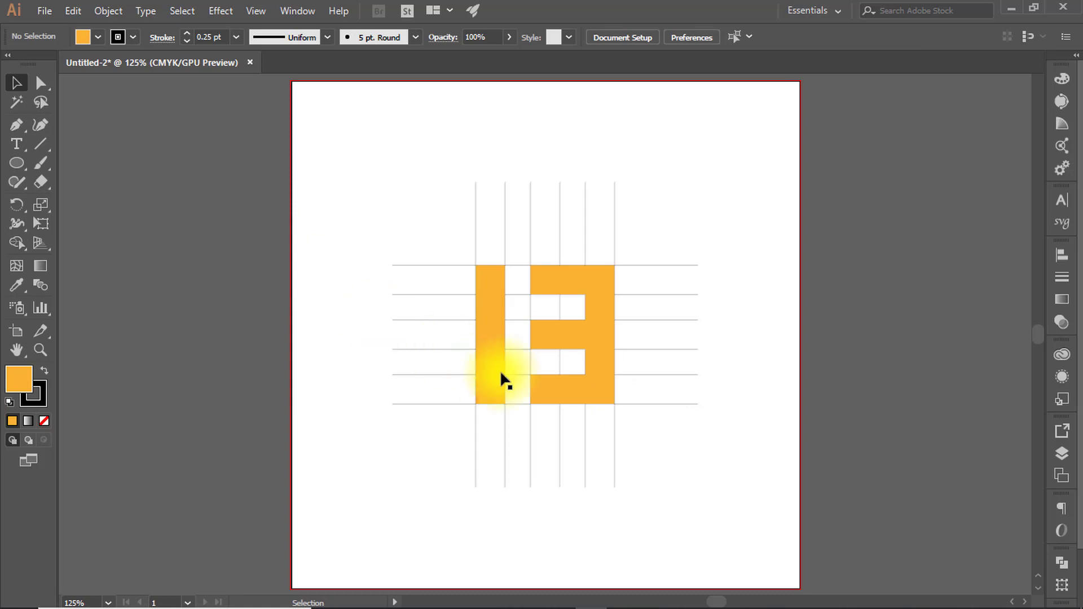
left_click(493, 346)
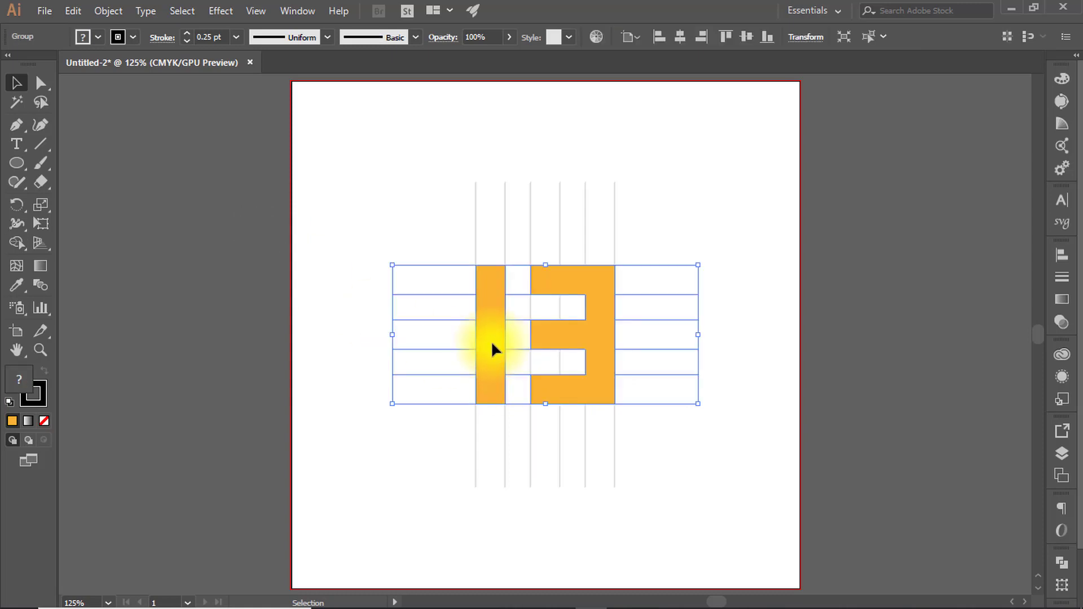
right_click(496, 347)
left_click(510, 458)
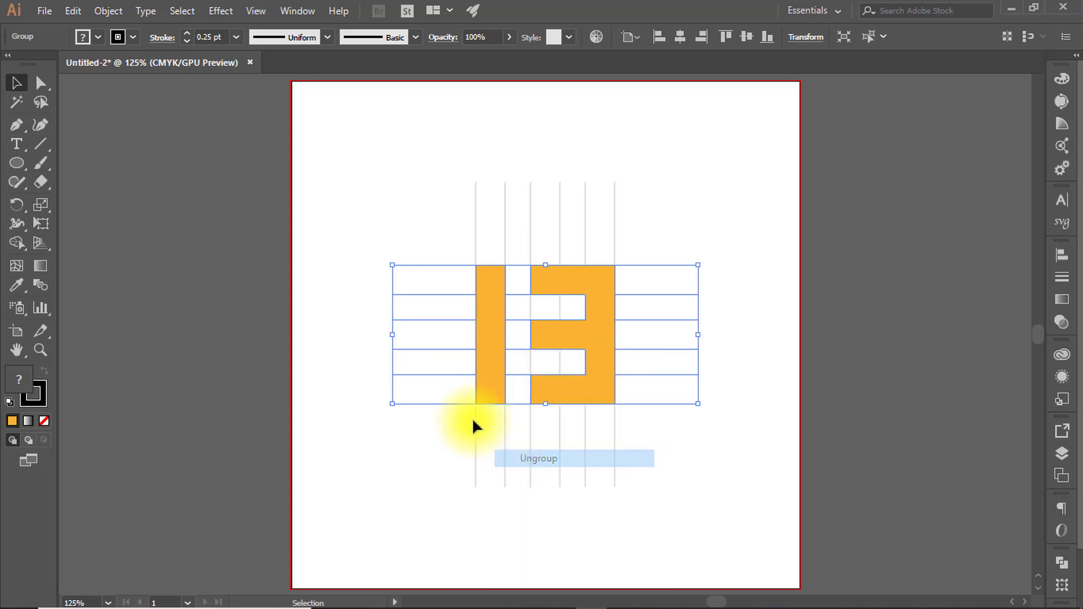
- Select the bar and the 3 in turn to confirm they are separate shapes, then deselect
left_click(314, 249)
left_click(493, 314)
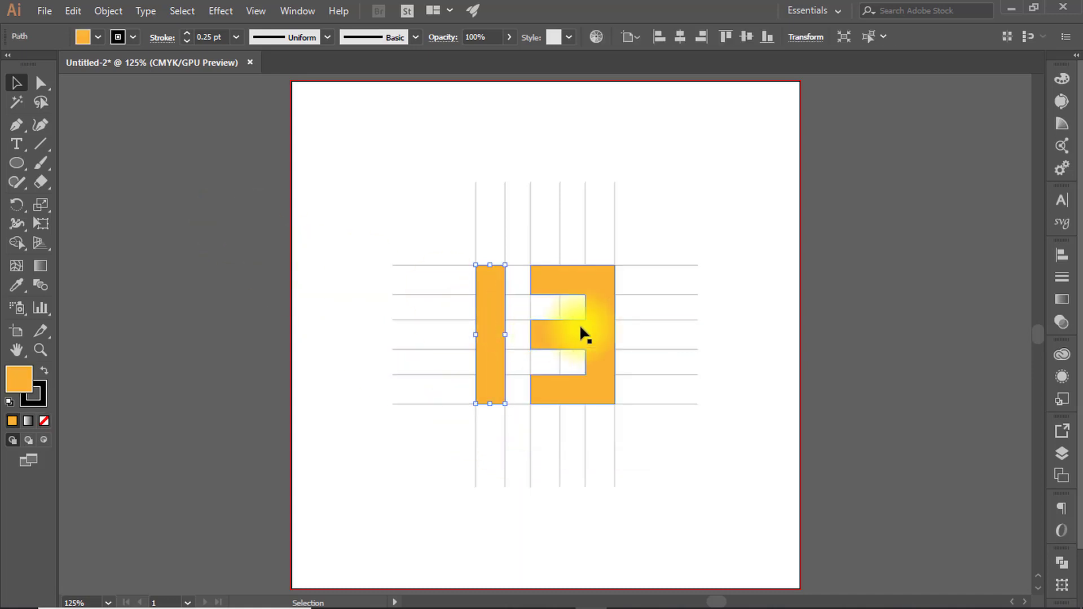
left_click(605, 314, "shift")
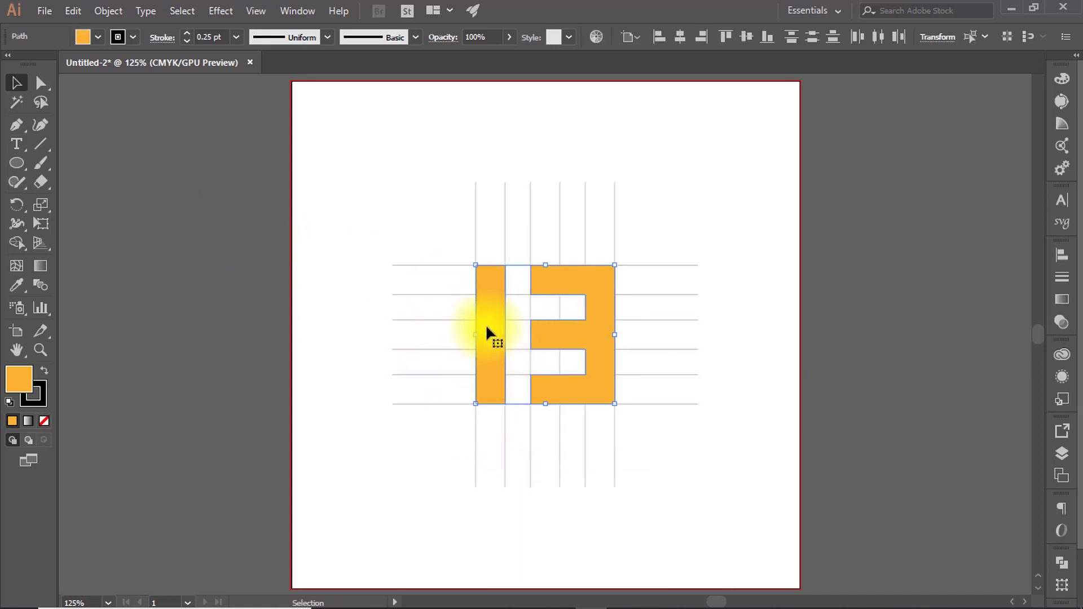
left_click(305, 314)
left_click(486, 322, "shift")
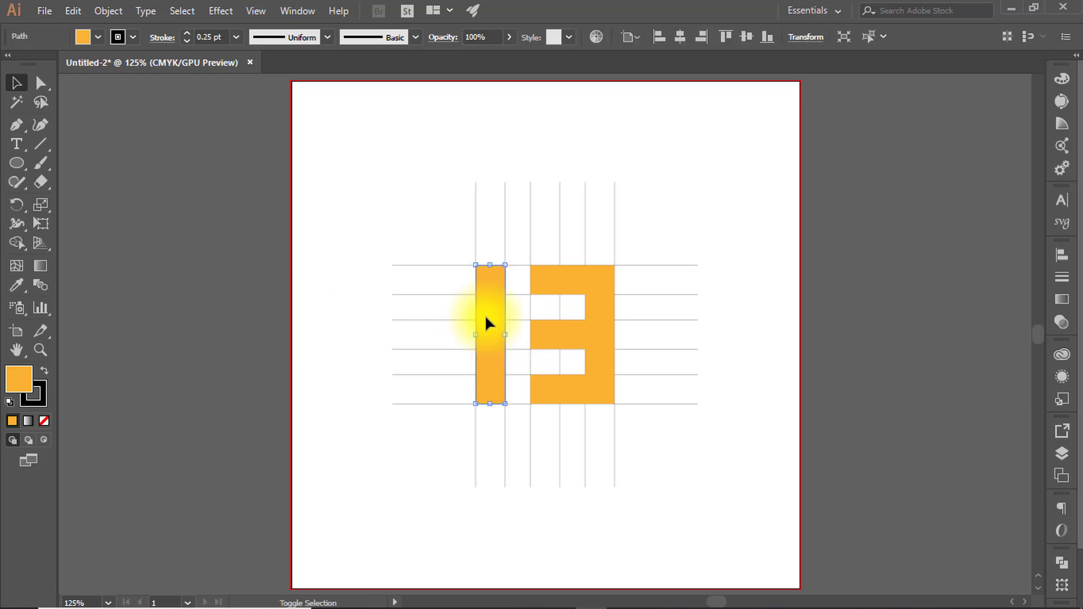
left_click(564, 339, "shift")
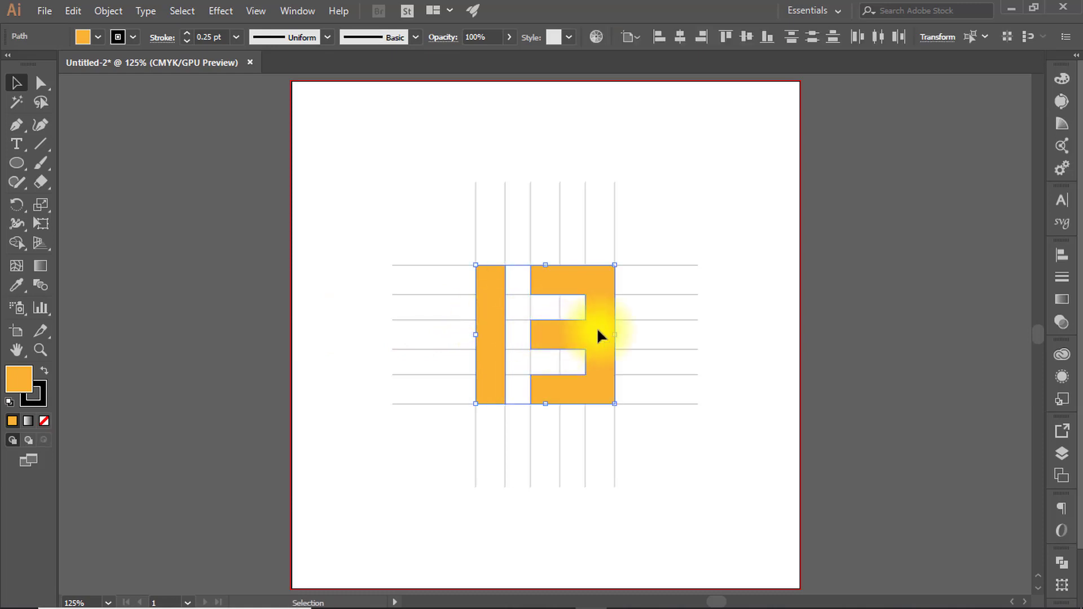
key("ctrl+shift+a")
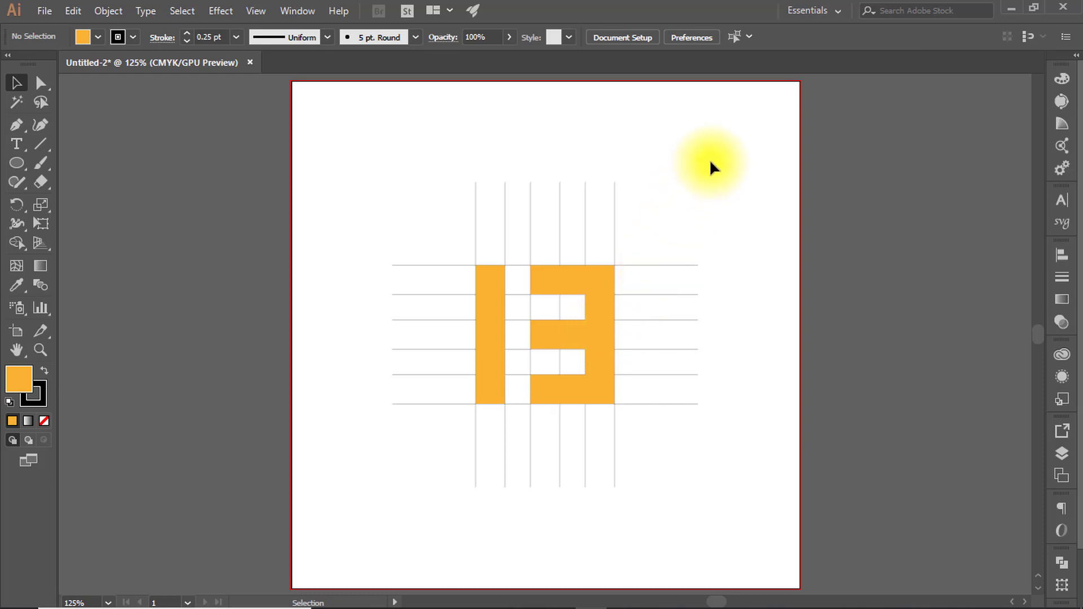
- Delete the guide grid lines and rotate the orange shapes 45° into a diamond
left_click_drag(711, 167, 335, 529)
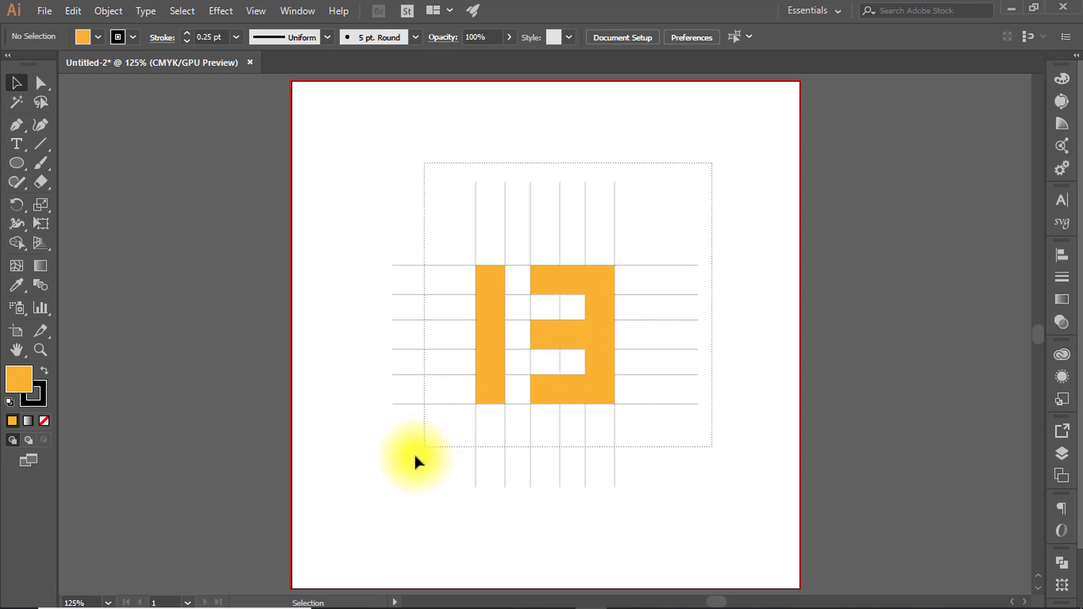
left_click(335, 529)
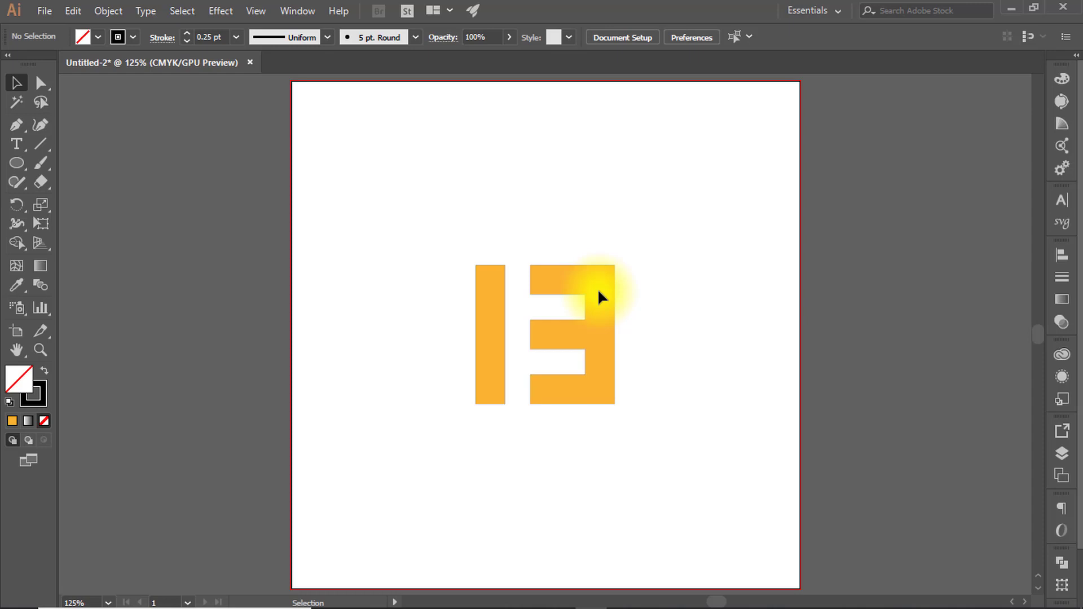
key("ctrl+a")
key("v")
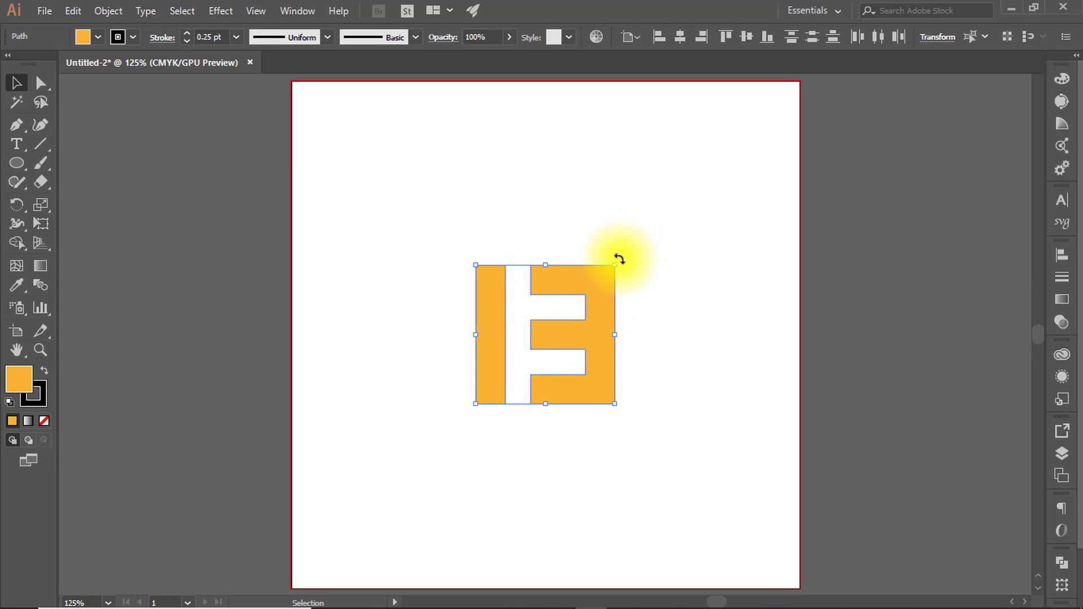
mouse_move(618, 259)
left_mouse_down()
mouse_move(600, 335)
mouse_move(397, 337)
left_mouse_up()
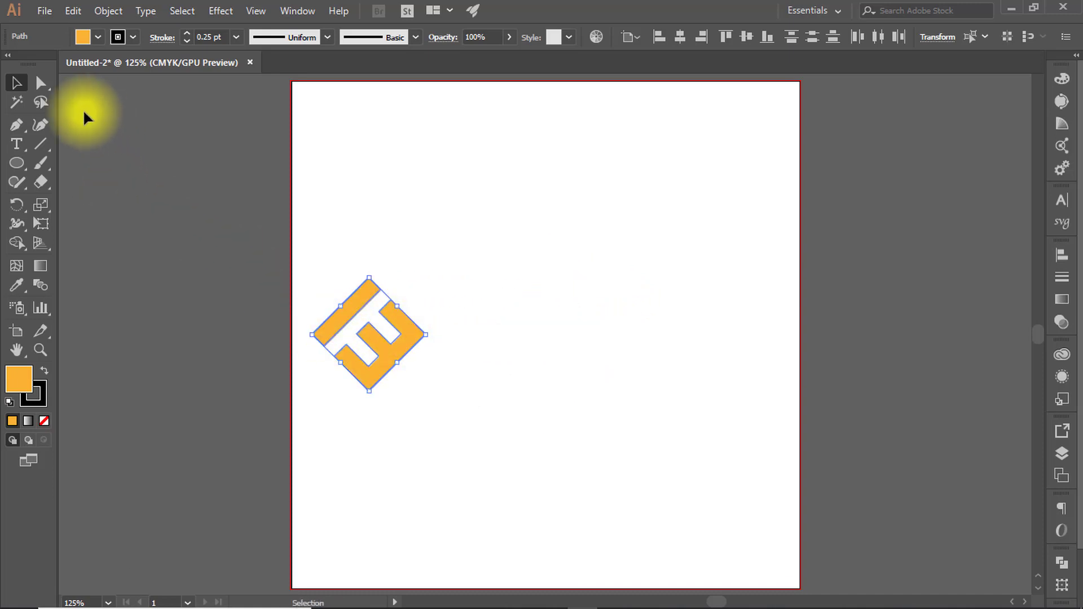
- Type 'Bitcoin' on the artboard and scale the text up
left_click(16, 144)
left_click(547, 317)
type("Bitcoin")
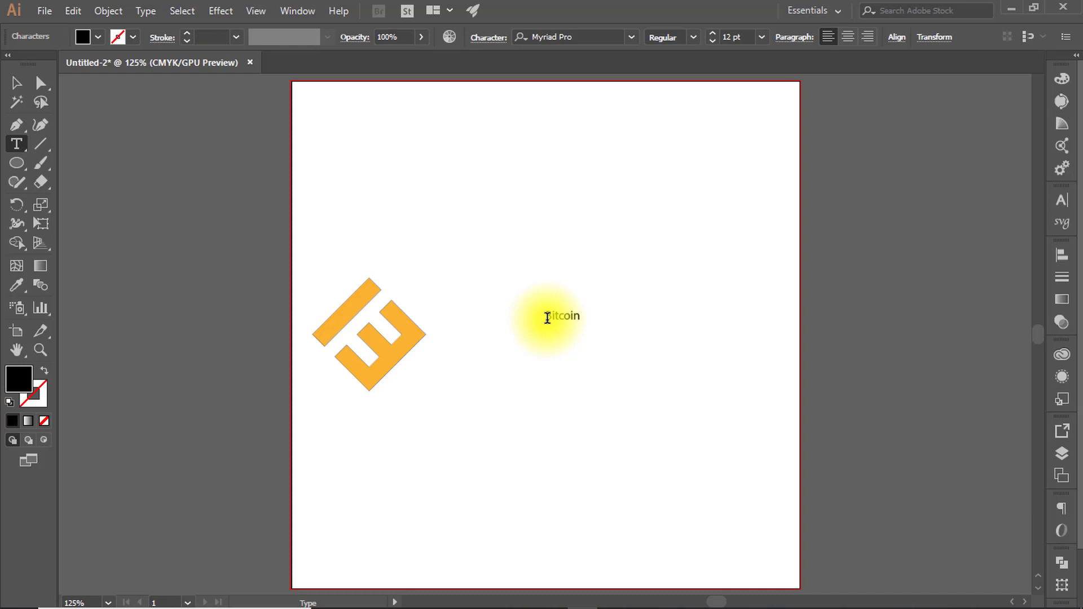
key("Escape")
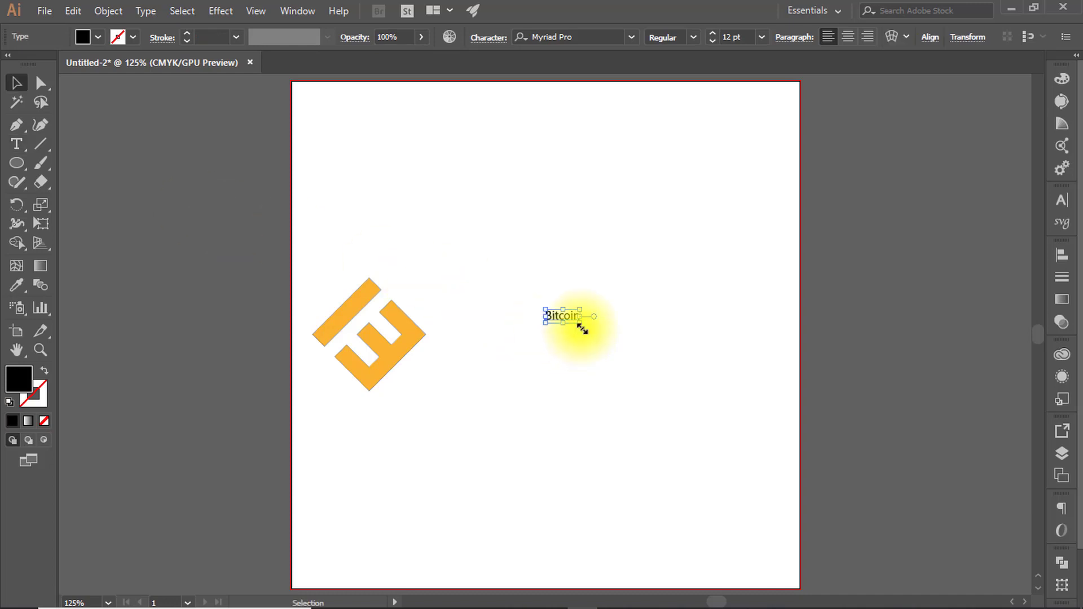
left_click_drag(582, 329, 706, 440)
left_click_drag(616, 355, 139, 181)
- Set Bitcoin in the AR CENA font and place it beside the orange monogram
left_click(635, 36)
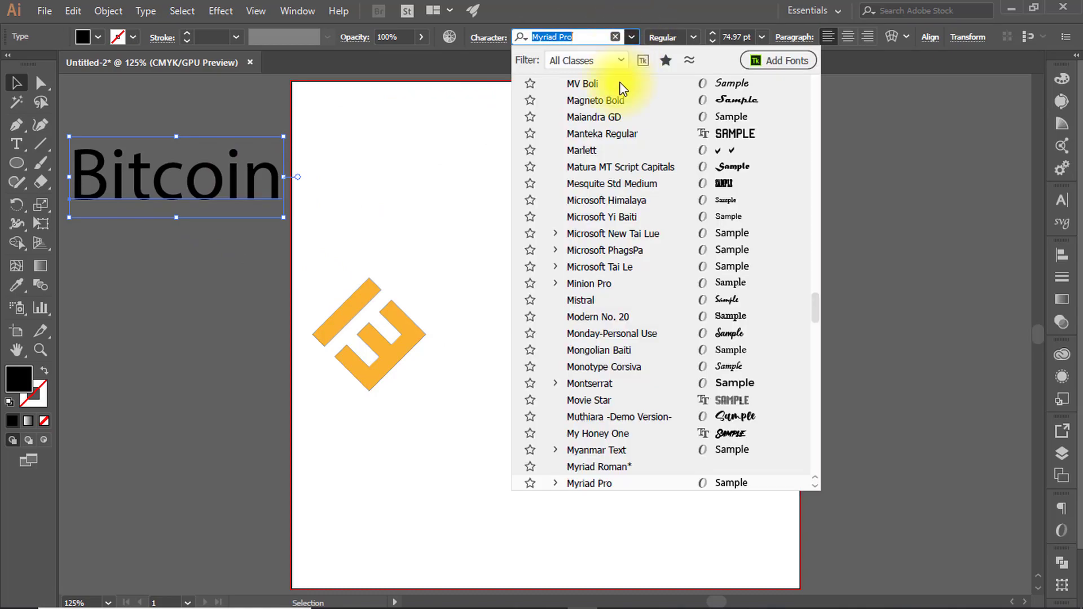
scroll(615, 169, "up", 6)
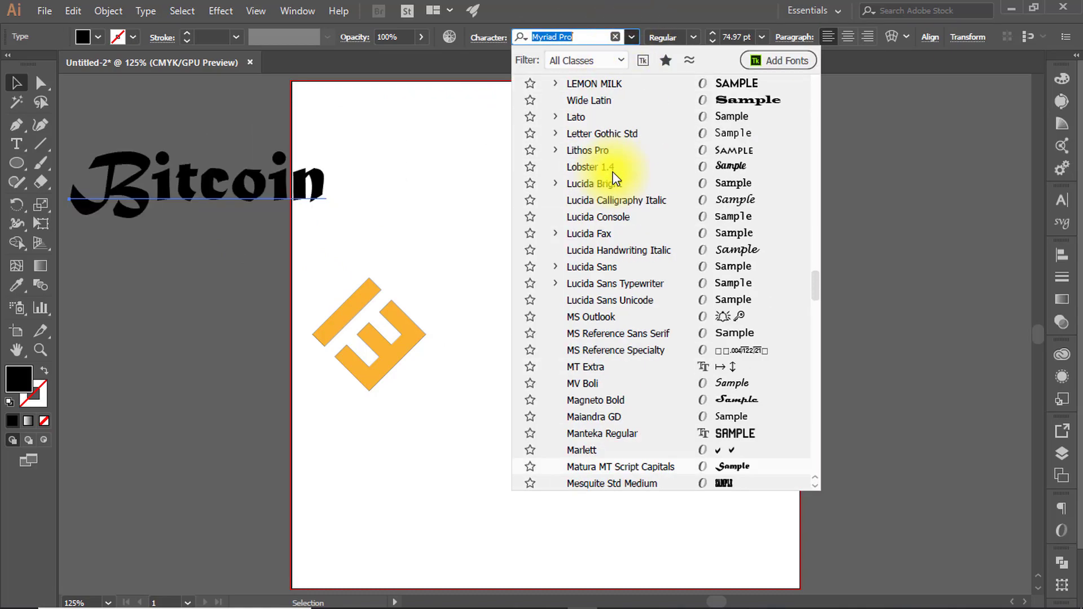
scroll(615, 175, "up", 5)
scroll(615, 169, "up", 5)
scroll(615, 170, "up", 5)
scroll(615, 169, "up", 5)
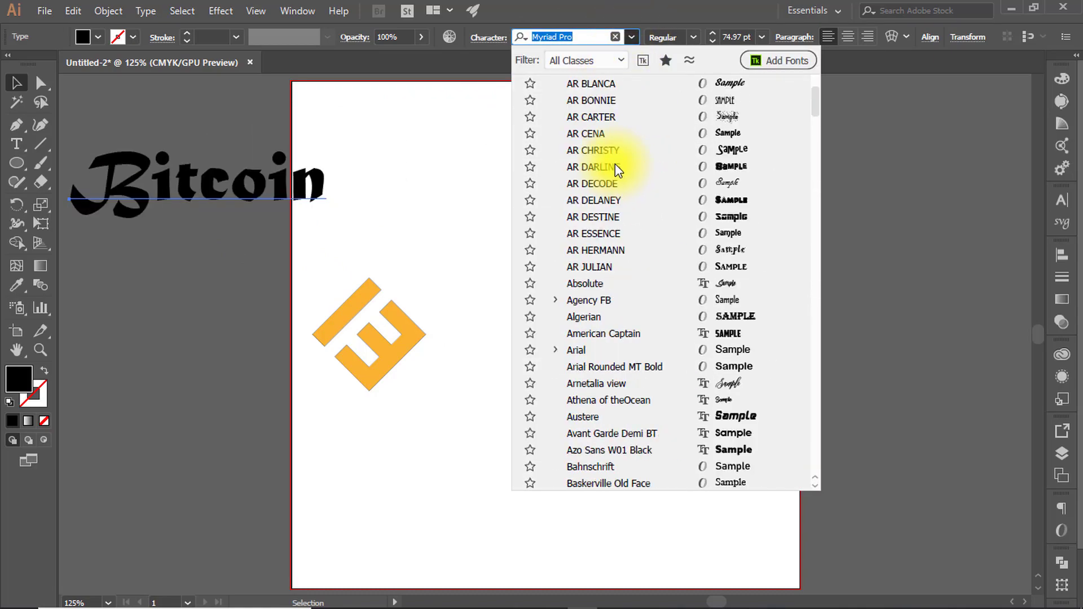
scroll(614, 163, "up", 4)
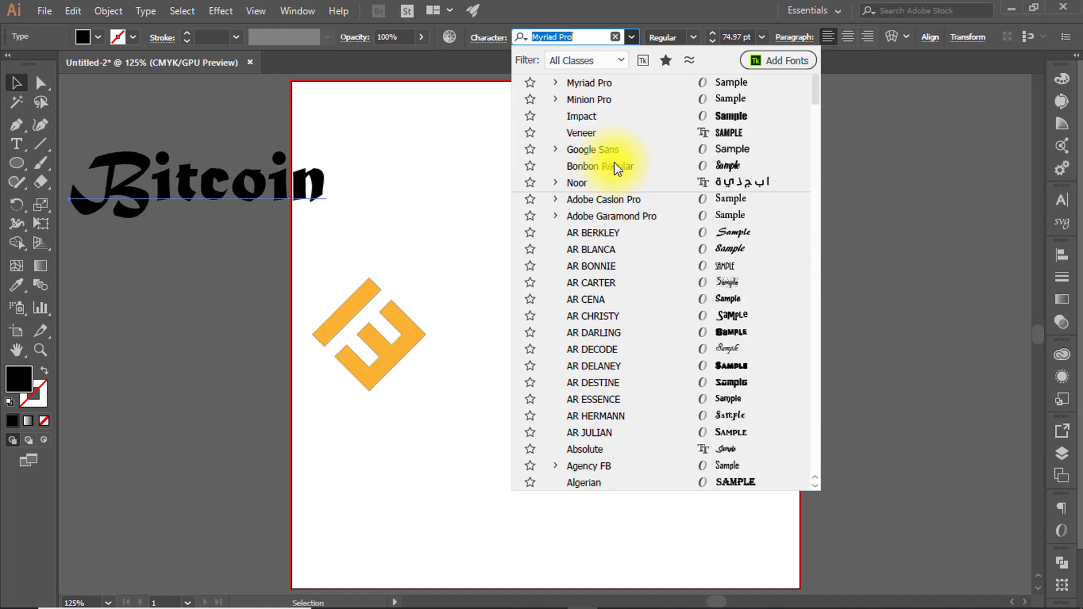
left_click(594, 300)
left_click_drag(92, 150, 459, 325)
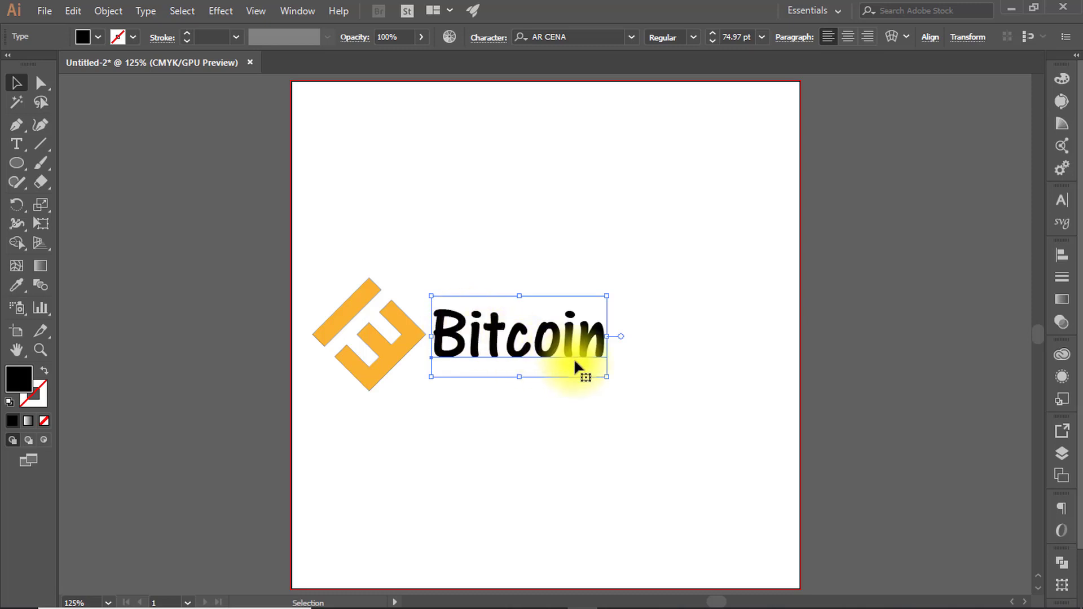
- Enlarge the Bitcoin text further and expand it into outlines
left_click_drag(607, 376, 694, 456)
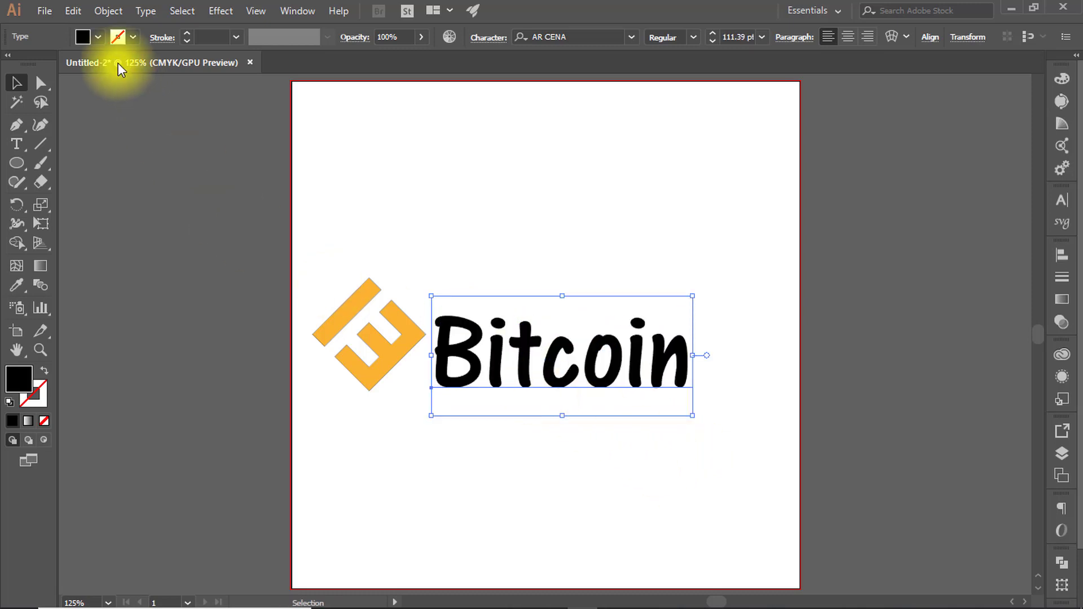
left_click(102, 11)
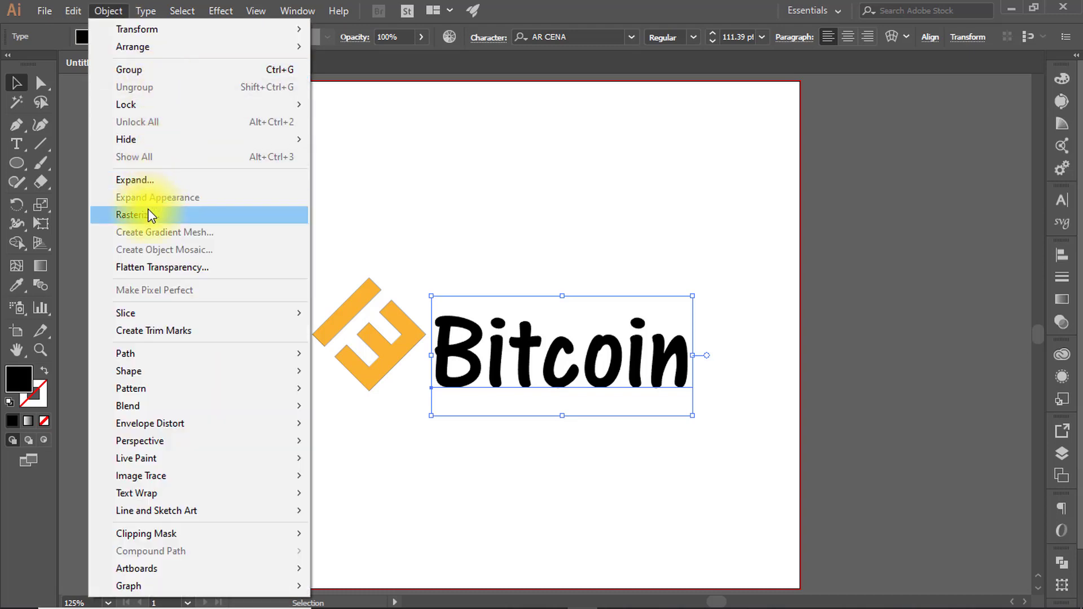
left_click(154, 181)
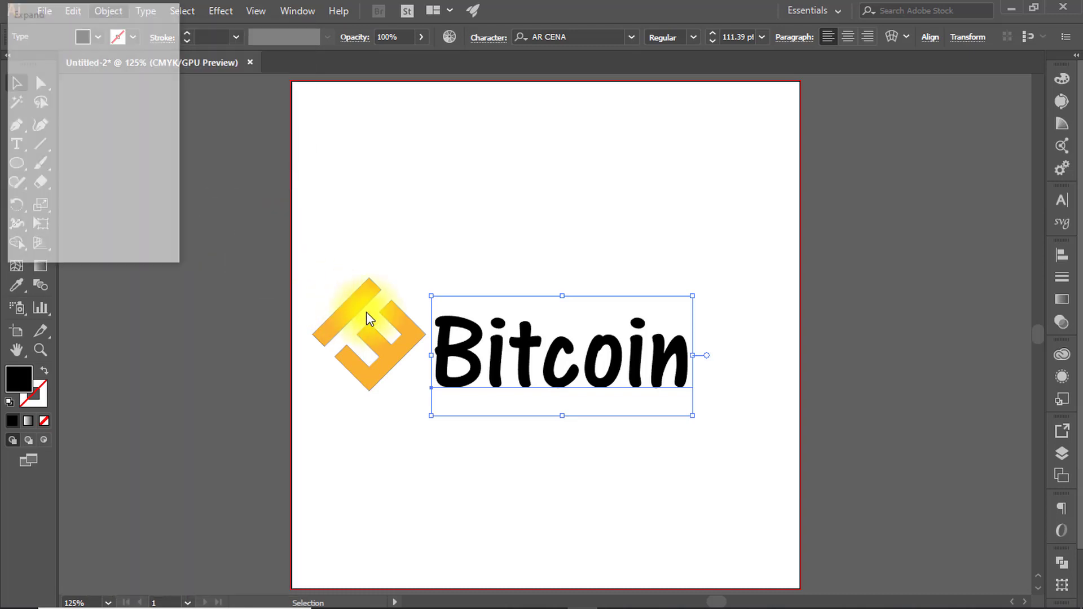
left_click(57, 232)
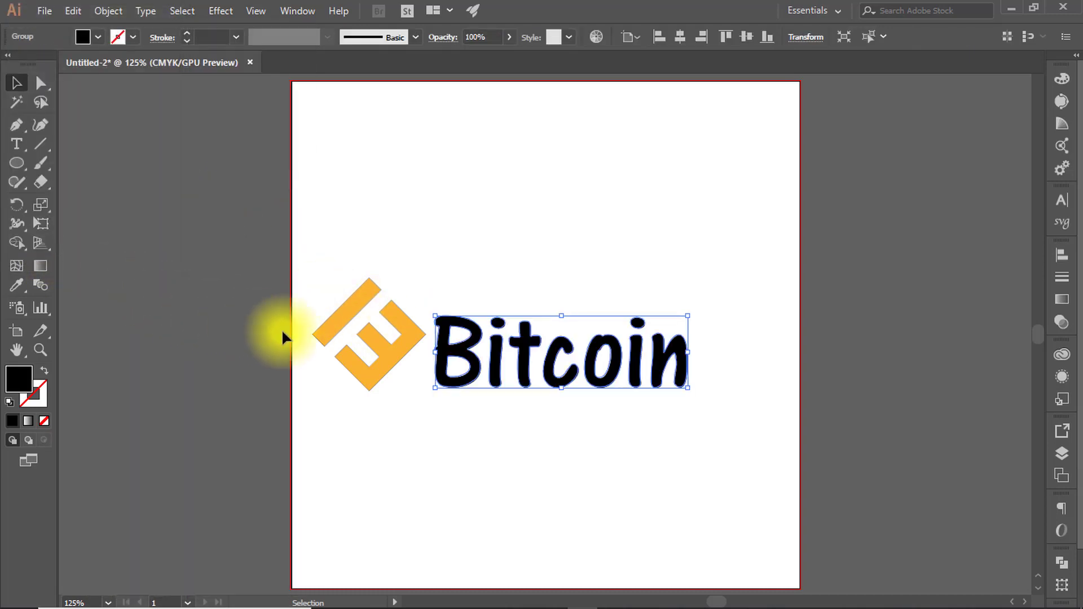
- Slide the outlined Bitcoin right to space it away from the monogram
left_click_drag(432, 356, 363, 343)
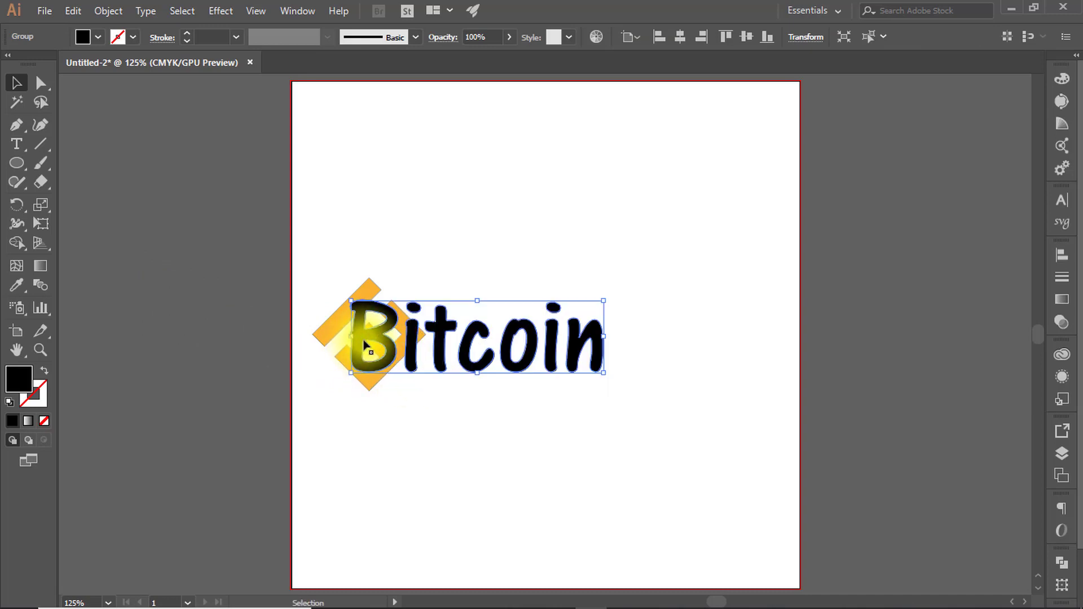
left_click(486, 362)
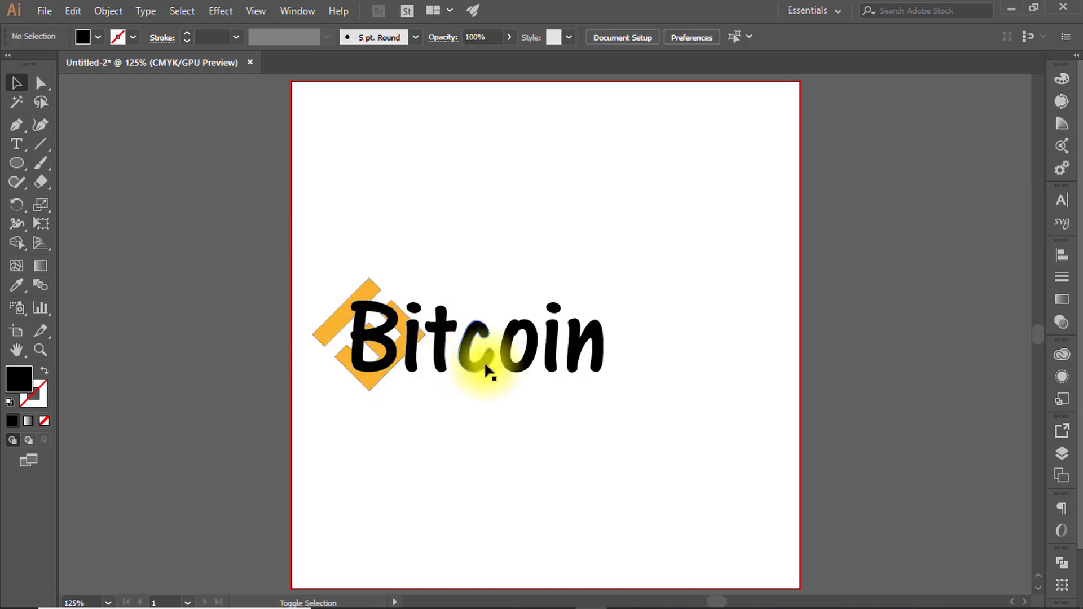
left_click(464, 365)
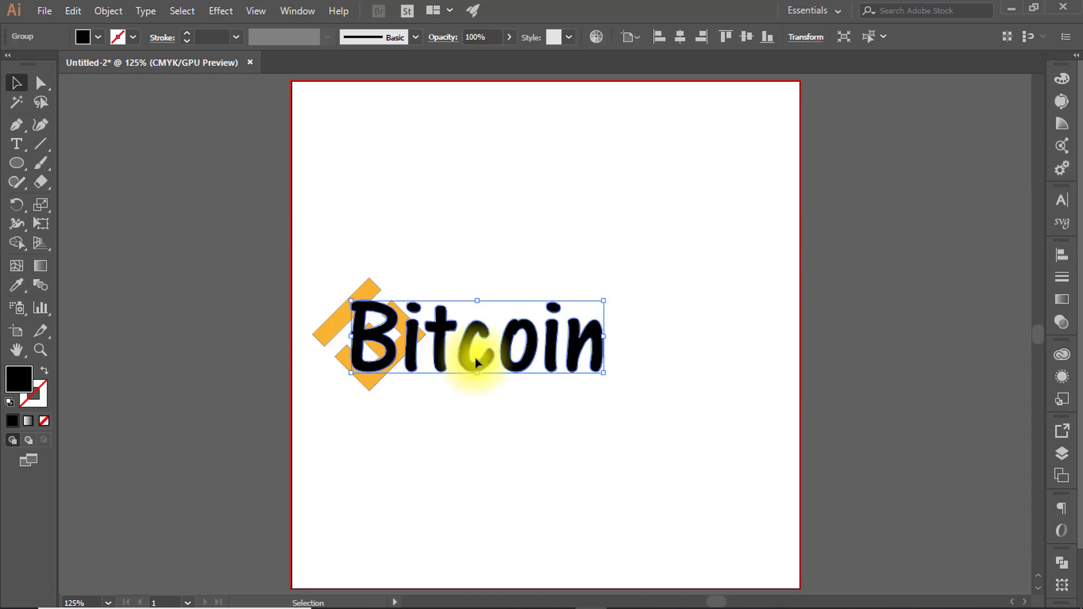
left_click_drag(498, 364, 579, 365)
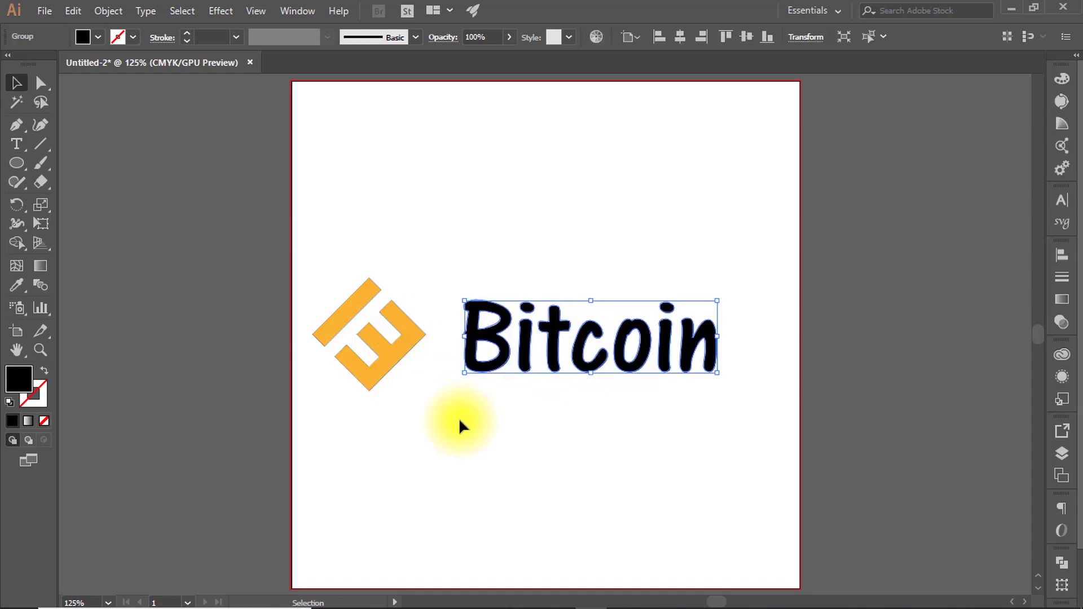
left_click(451, 417)
mouse_move(764, 245)
left_mouse_down()
mouse_move(383, 434)
mouse_move(289, 465)
left_mouse_up()
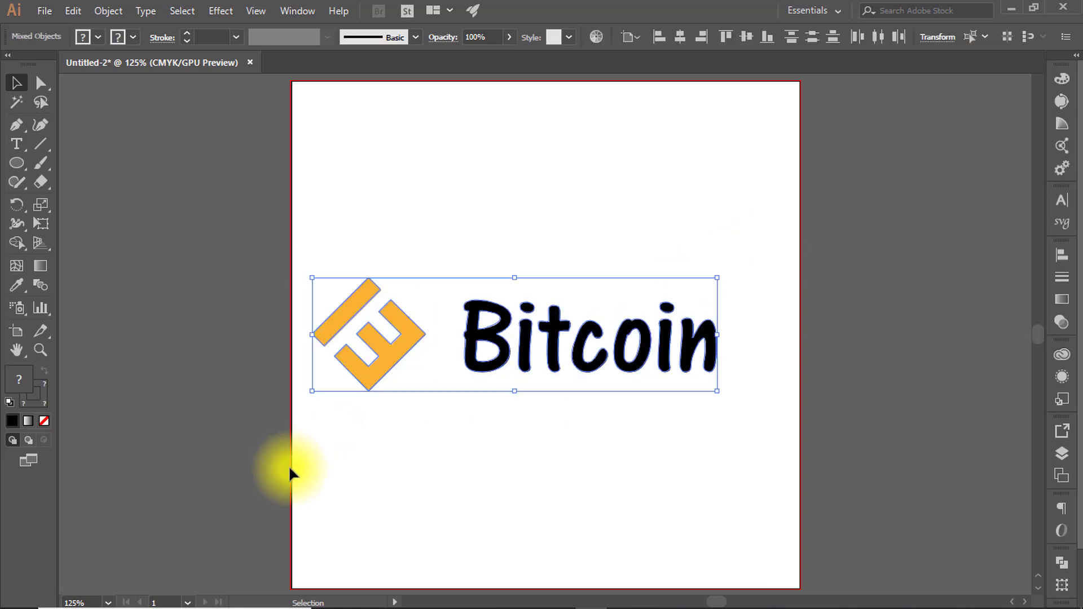